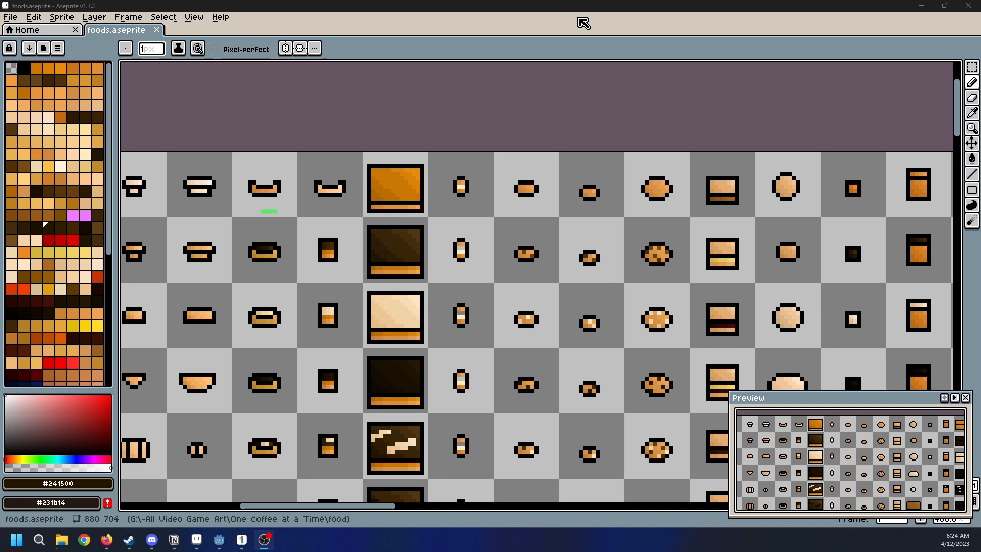
Survey the food sprite sheet from its top rows down to the last cookie variants in the lowest rows
{"action": "scroll", "coordinate": [667, 256], "scroll_direction": "down", "scroll_amount": 3}
{"action": "scroll", "coordinate": [666, 257], "scroll_direction": "up", "scroll_amount": 2}
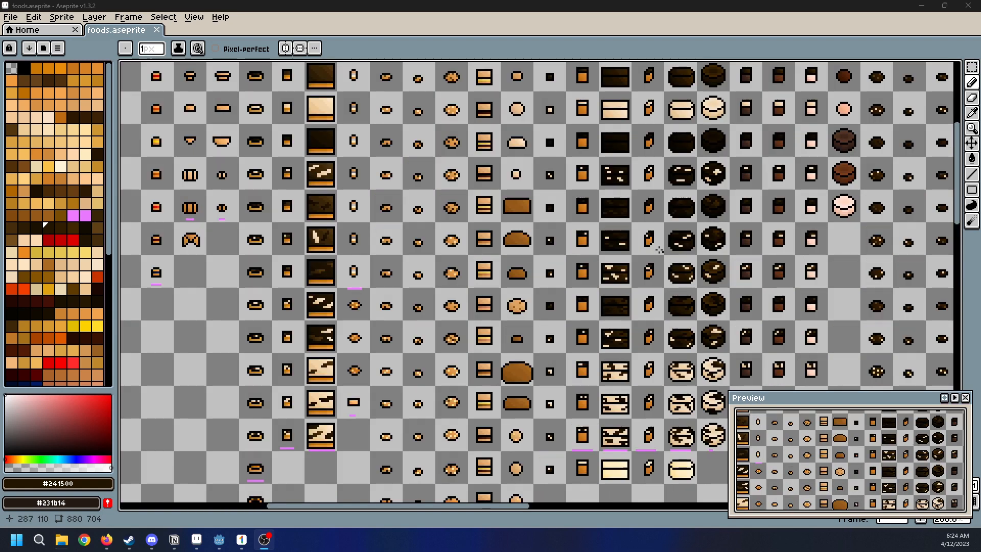
{"action": "middle_click_drag", "start_coordinate": [627, 358], "coordinate": [738, 378]}
{"action": "scroll", "coordinate": [561, 206], "scroll_direction": "down", "scroll_amount": 1}
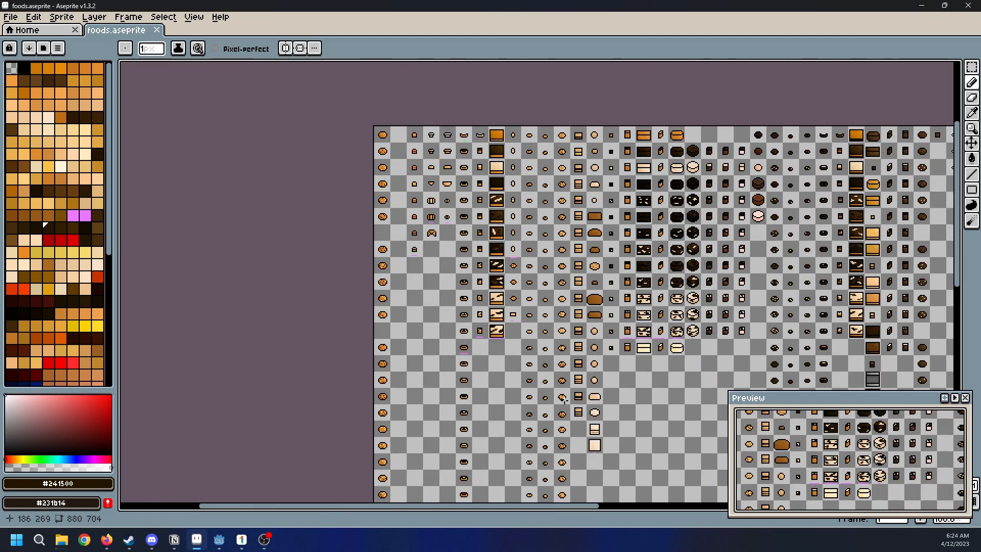
{"action": "middle_click_drag", "start_coordinate": [557, 396], "coordinate": [561, 219]}
{"action": "middle_click_drag", "start_coordinate": [573, 410], "coordinate": [554, 225]}
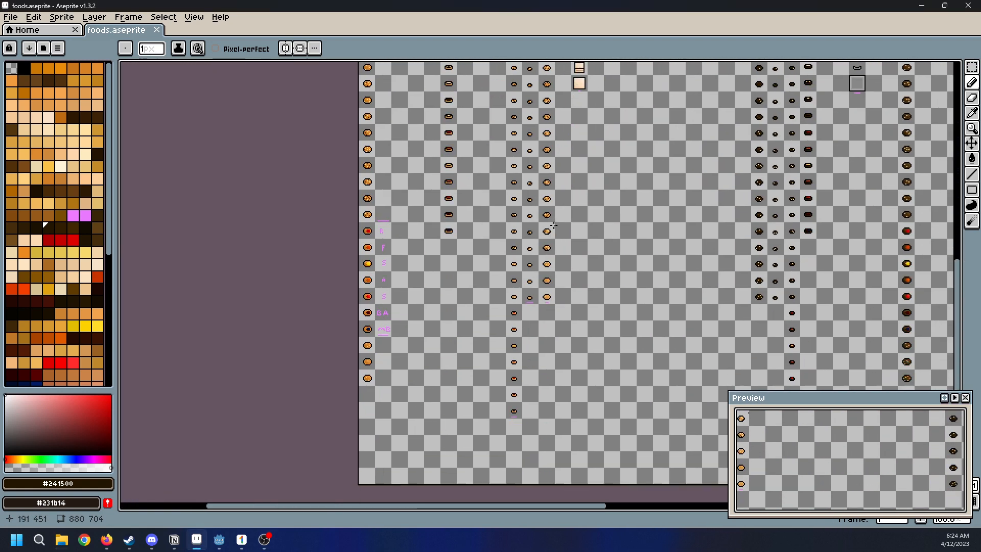
{"action": "scroll", "coordinate": [547, 300], "scroll_direction": "up", "scroll_amount": 5}
{"action": "middle_click_drag", "start_coordinate": [547, 300], "coordinate": [562, 429]}
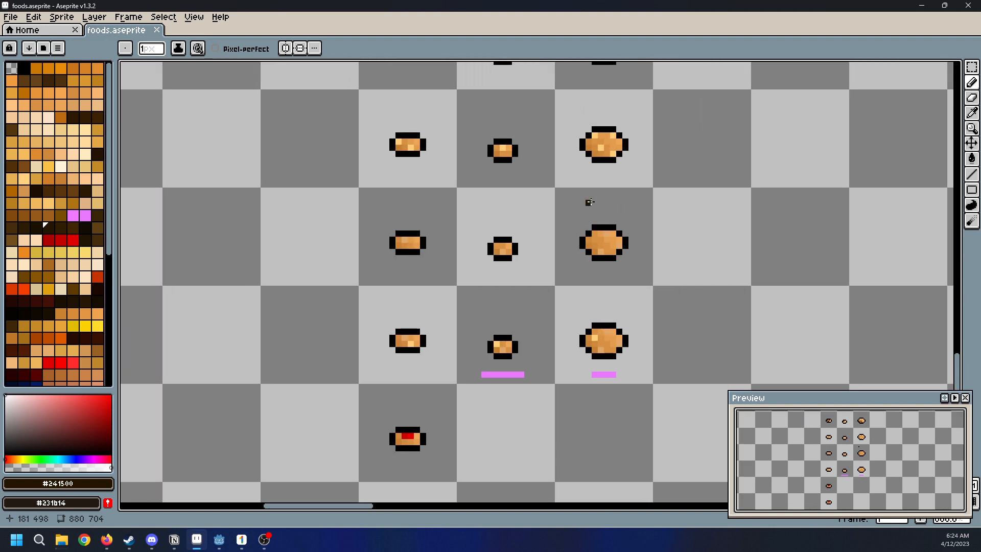
{"action": "scroll", "coordinate": [593, 192], "scroll_direction": "up", "scroll_amount": 1}
{"action": "scroll", "coordinate": [592, 192], "scroll_direction": "down", "scroll_amount": 3}
{"action": "middle_click_drag", "start_coordinate": [585, 207], "coordinate": [571, 353]}
{"action": "middle_click_drag", "start_coordinate": [587, 189], "coordinate": [605, 388]}
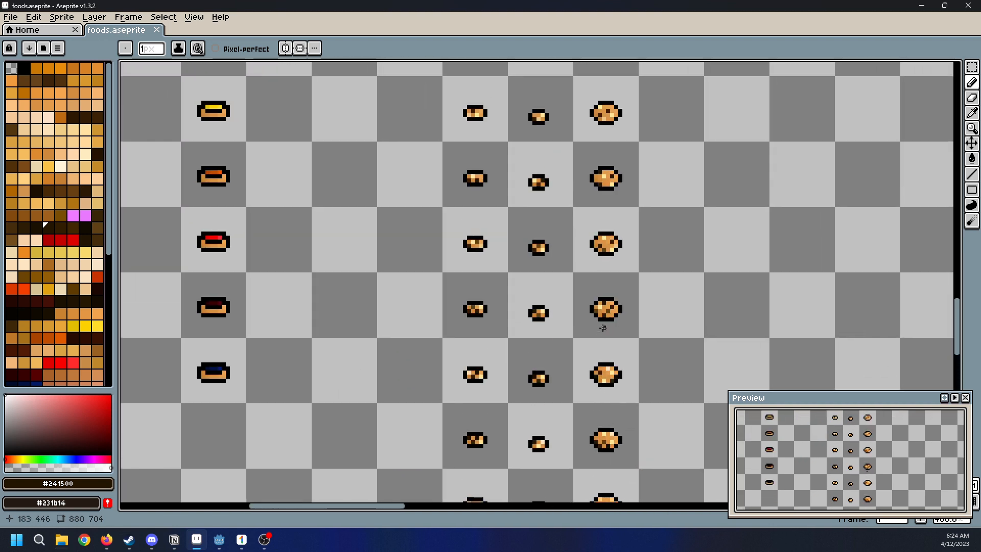
Review the cookie and filled-pastry variants from the lower rows back up to the plain sprites in the first row
{"action": "scroll", "coordinate": [603, 331], "scroll_direction": "down", "scroll_amount": 3}
{"action": "scroll", "coordinate": [599, 216], "scroll_direction": "up", "scroll_amount": 1}
{"action": "middle_click_drag", "start_coordinate": [599, 216], "coordinate": [600, 403]}
{"action": "mouse_move", "coordinate": [592, 162]}
{"action": "middle_mouse_down"}
{"action": "mouse_move", "coordinate": [604, 394]}
{"action": "mouse_move", "coordinate": [606, 368]}
{"action": "middle_mouse_up"}
{"action": "middle_click_drag", "start_coordinate": [608, 209], "coordinate": [612, 230]}
{"action": "scroll", "coordinate": [612, 230], "scroll_direction": "up", "scroll_amount": 2}
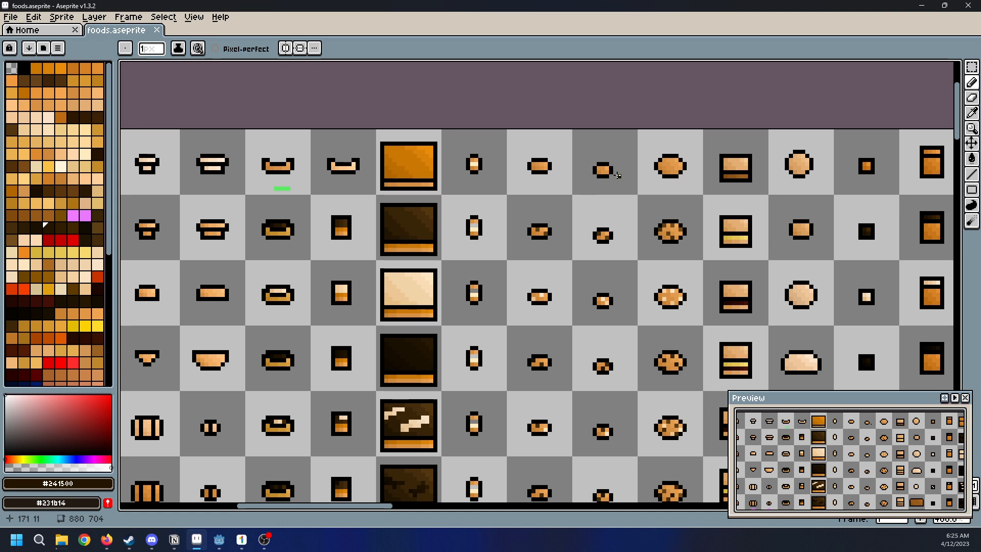
{"action": "middle_click_drag", "start_coordinate": [617, 176], "coordinate": [702, 137]}
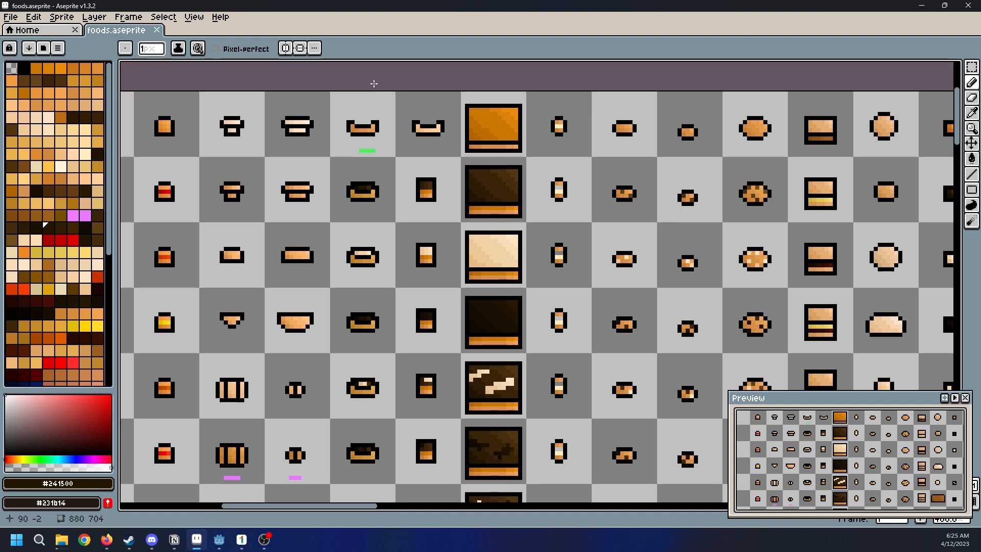
Examine the frosted cake variants in the middle columns, from the orange bases to the cream-coloured ones
{"action": "scroll", "coordinate": [514, 191], "scroll_direction": "down", "scroll_amount": 1}
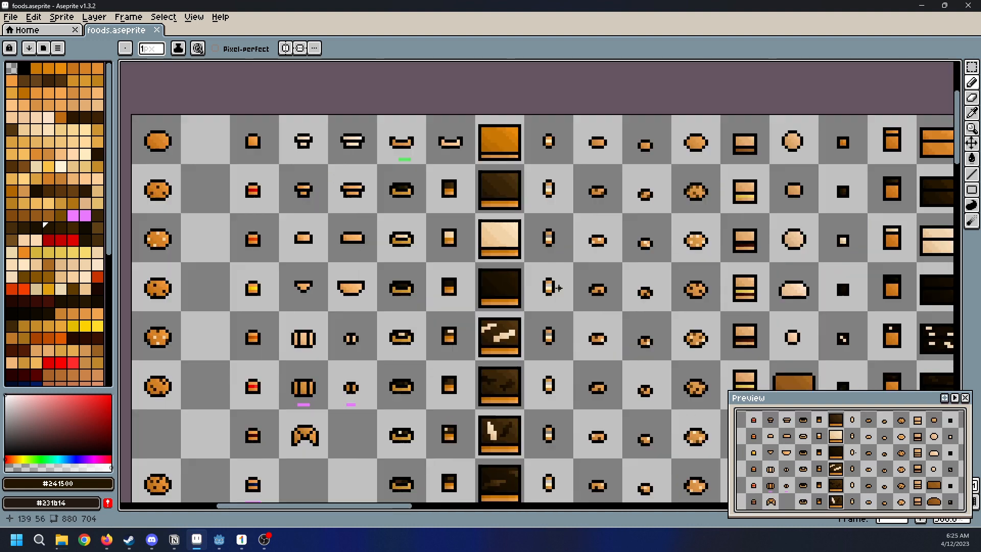
{"action": "middle_click_drag", "start_coordinate": [793, 265], "coordinate": [581, 229]}
{"action": "scroll", "coordinate": [581, 229], "scroll_direction": "down", "scroll_amount": 1}
{"action": "middle_click_drag", "start_coordinate": [781, 276], "coordinate": [577, 166]}
{"action": "middle_click_drag", "start_coordinate": [529, 397], "coordinate": [497, 257]}
{"action": "scroll", "coordinate": [495, 257], "scroll_direction": "up", "scroll_amount": 2}
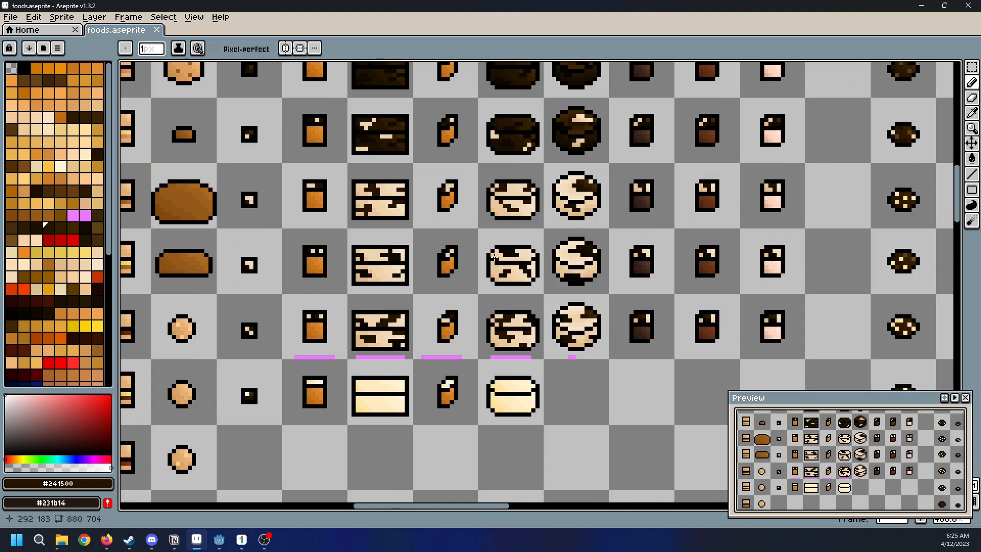
{"action": "middle_click_drag", "start_coordinate": [466, 390], "coordinate": [518, 293]}
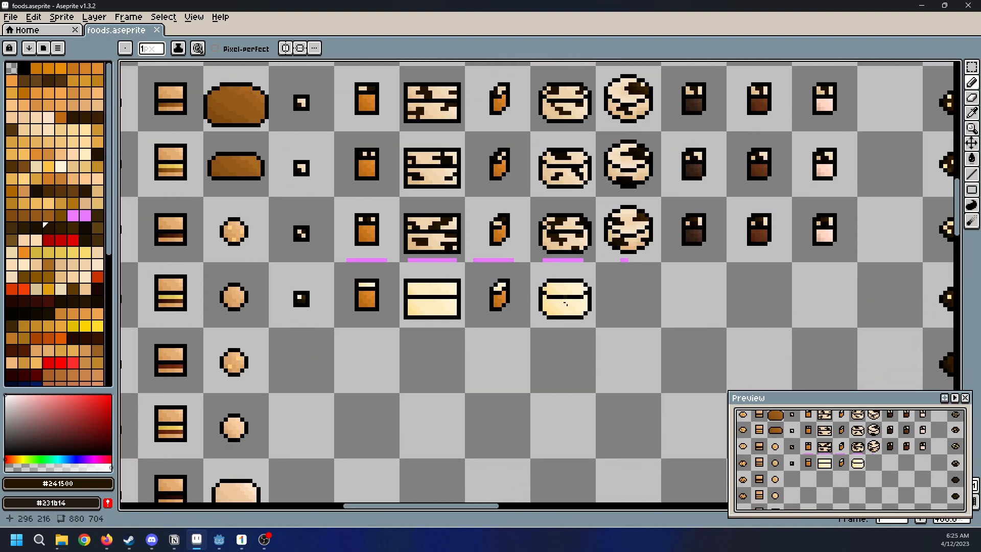
{"action": "middle_click_drag", "start_coordinate": [685, 278], "coordinate": [486, 344]}
{"action": "scroll", "coordinate": [552, 264], "scroll_direction": "down", "scroll_amount": 2}
{"action": "middle_click_drag", "start_coordinate": [603, 128], "coordinate": [591, 276]}
{"action": "scroll", "coordinate": [592, 223], "scroll_direction": "up", "scroll_amount": 2}
{"action": "scroll", "coordinate": [533, 239], "scroll_direction": "down", "scroll_amount": 3}
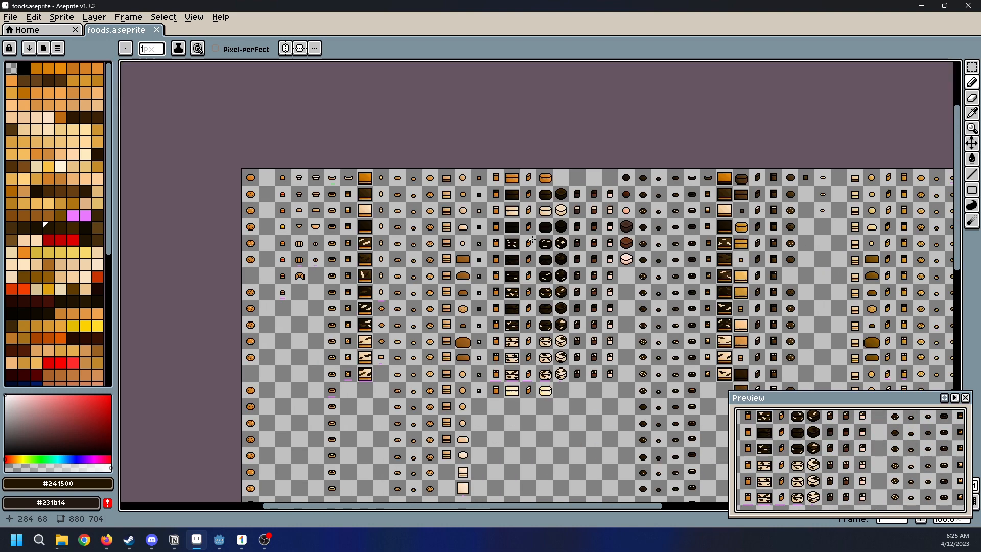
{"action": "scroll", "coordinate": [533, 238], "scroll_direction": "up", "scroll_amount": 1}
{"action": "middle_click_drag", "start_coordinate": [690, 248], "coordinate": [683, 228]}
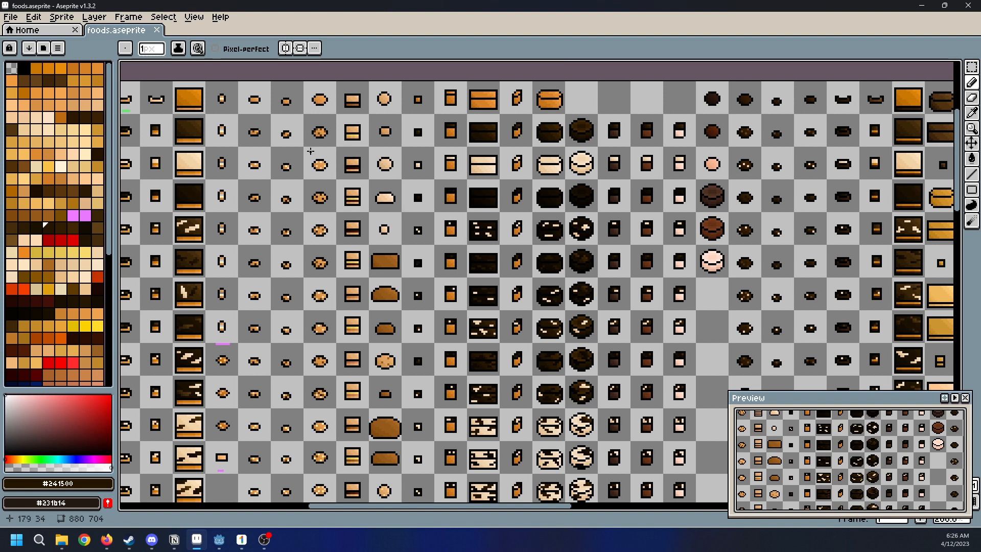
Examine the sheet's first columns of small pastries, cookies and layered squares, starting from the first row
{"action": "scroll", "coordinate": [531, 291], "scroll_direction": "down", "scroll_amount": 2}
{"action": "scroll", "coordinate": [475, 301], "scroll_direction": "up", "scroll_amount": 1}
{"action": "middle_click_drag", "start_coordinate": [475, 301], "coordinate": [585, 378]}
{"action": "mouse_move", "coordinate": [550, 209]}
{"action": "middle_mouse_down"}
{"action": "mouse_move", "coordinate": [572, 242]}
{"action": "mouse_move", "coordinate": [571, 288]}
{"action": "middle_mouse_up"}
{"action": "scroll", "coordinate": [571, 287], "scroll_direction": "down", "scroll_amount": 1}
{"action": "scroll", "coordinate": [562, 284], "scroll_direction": "up", "scroll_amount": 1}
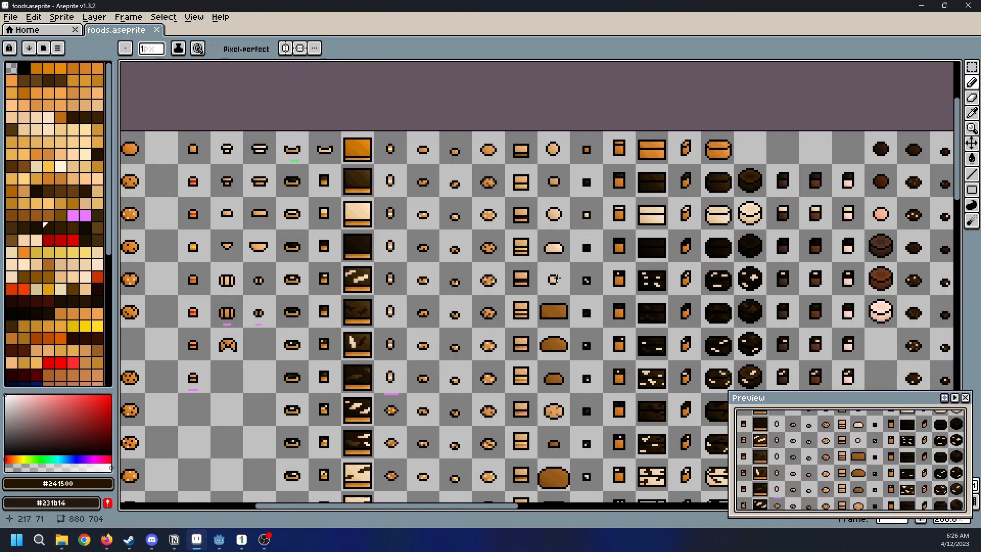
{"action": "middle_click_drag", "start_coordinate": [458, 325], "coordinate": [590, 318]}
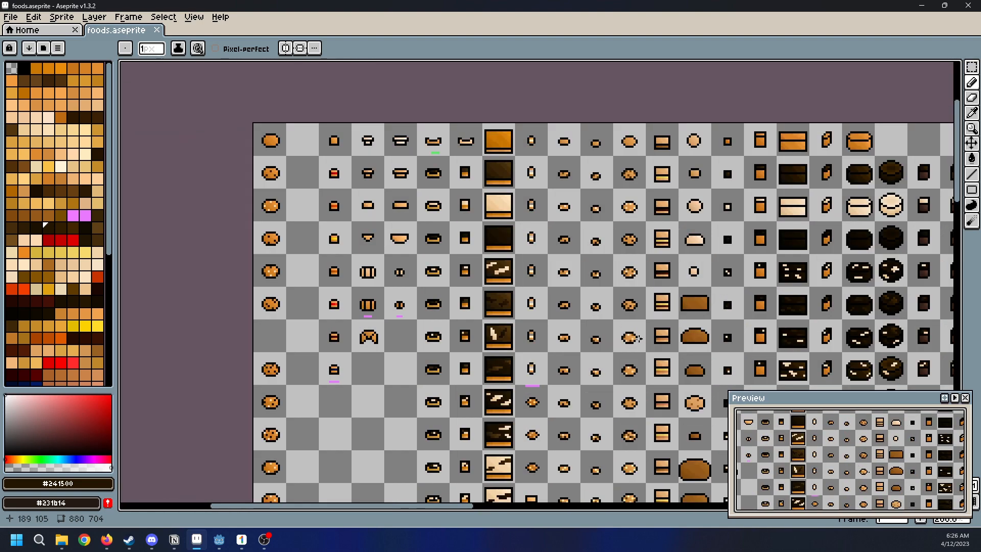
{"action": "middle_click_drag", "start_coordinate": [568, 281], "coordinate": [521, 296]}
{"action": "middle_click_drag", "start_coordinate": [701, 159], "coordinate": [605, 192]}
{"action": "scroll", "coordinate": [593, 253], "scroll_direction": "up", "scroll_amount": 3}
{"action": "scroll", "coordinate": [588, 250], "scroll_direction": "up", "scroll_amount": 1}
{"action": "middle_click_drag", "start_coordinate": [575, 293], "coordinate": [627, 230]}
{"action": "scroll", "coordinate": [659, 232], "scroll_direction": "down", "scroll_amount": 1}
{"action": "scroll", "coordinate": [628, 230], "scroll_direction": "down", "scroll_amount": 1}
{"action": "scroll", "coordinate": [597, 174], "scroll_direction": "down", "scroll_amount": 1}
{"action": "middle_click_drag", "start_coordinate": [616, 153], "coordinate": [661, 350]}
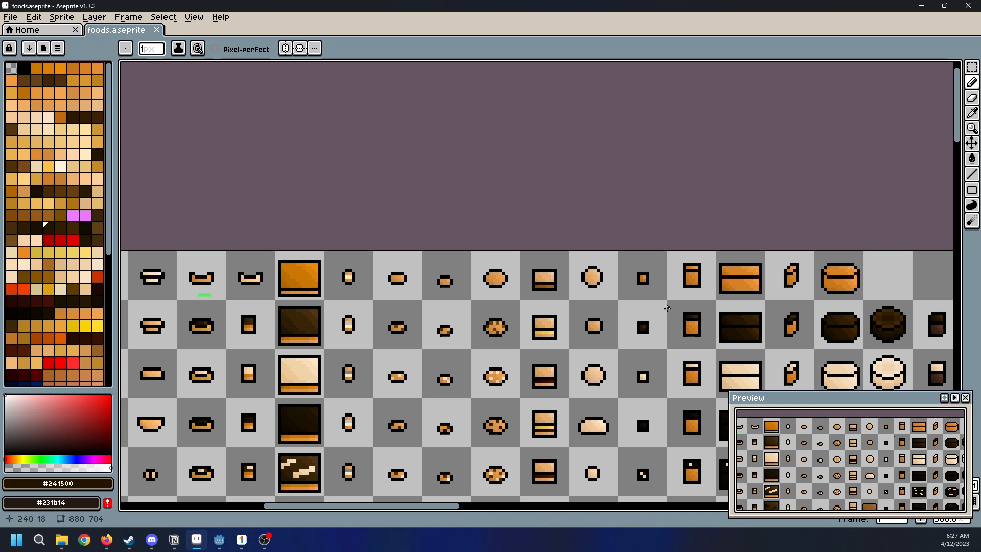
Inspect the cookie, layered-square and small-cube sprites in the first three rows at close range
{"action": "scroll", "coordinate": [644, 284], "scroll_direction": "up", "scroll_amount": 3}
{"action": "scroll", "coordinate": [616, 282], "scroll_direction": "down", "scroll_amount": 1}
{"action": "scroll", "coordinate": [616, 282], "scroll_direction": "up", "scroll_amount": 1}
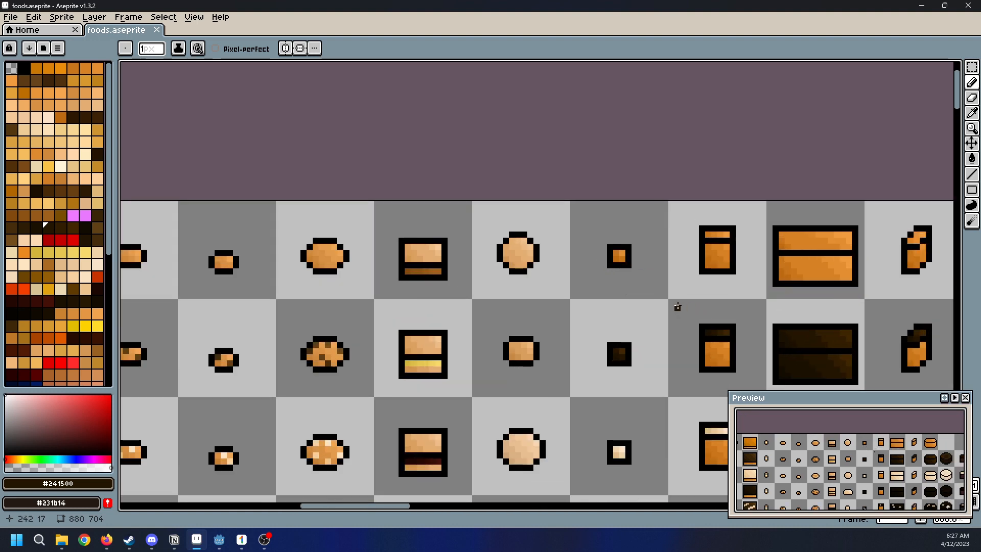
{"action": "mouse_move", "coordinate": [602, 248]}
{"action": "middle_mouse_down"}
{"action": "mouse_move", "coordinate": [596, 260]}
{"action": "mouse_move", "coordinate": [599, 230]}
{"action": "middle_mouse_up"}
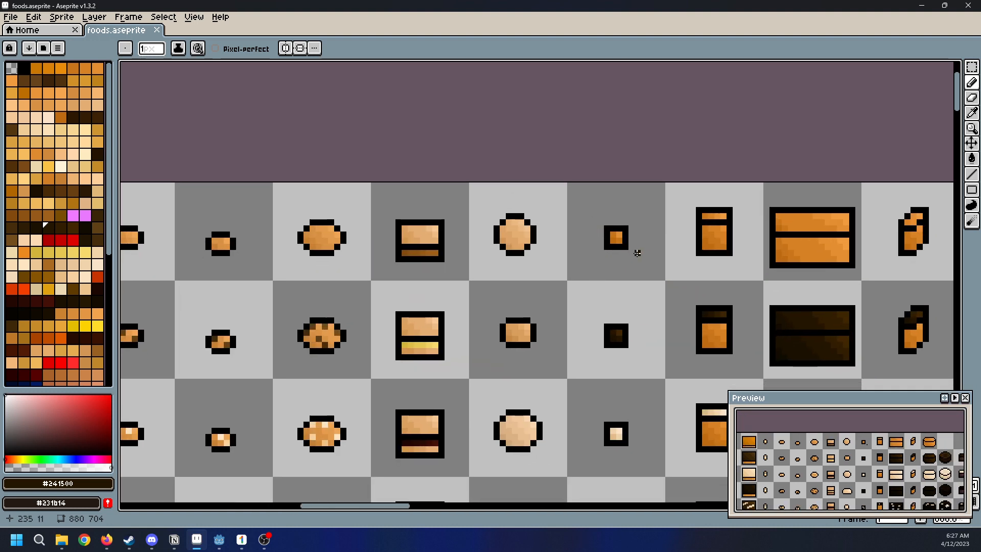
{"action": "scroll", "coordinate": [637, 253], "scroll_direction": "down", "scroll_amount": 5}
{"action": "scroll", "coordinate": [520, 232], "scroll_direction": "up", "scroll_amount": 1}
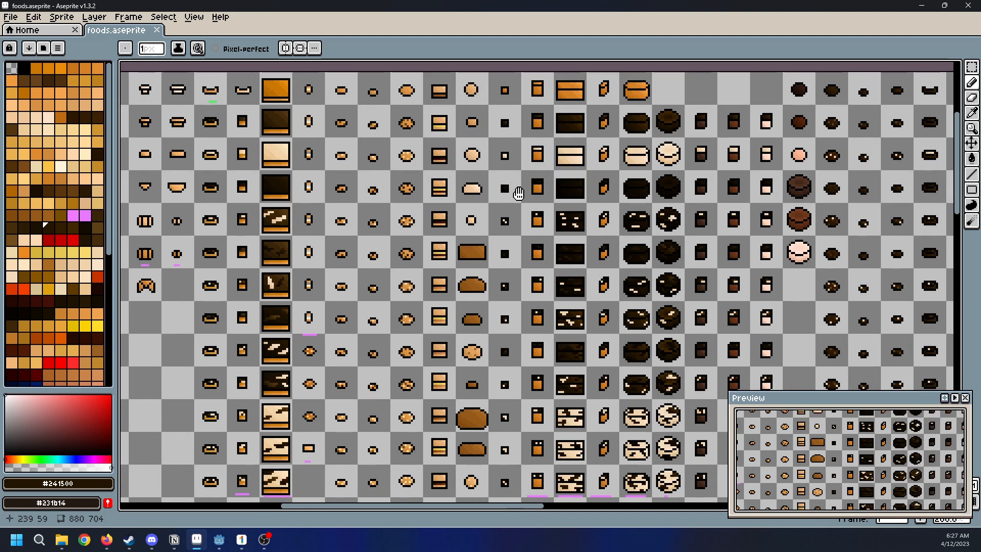
{"action": "middle_click_drag", "start_coordinate": [520, 232], "coordinate": [488, 134]}
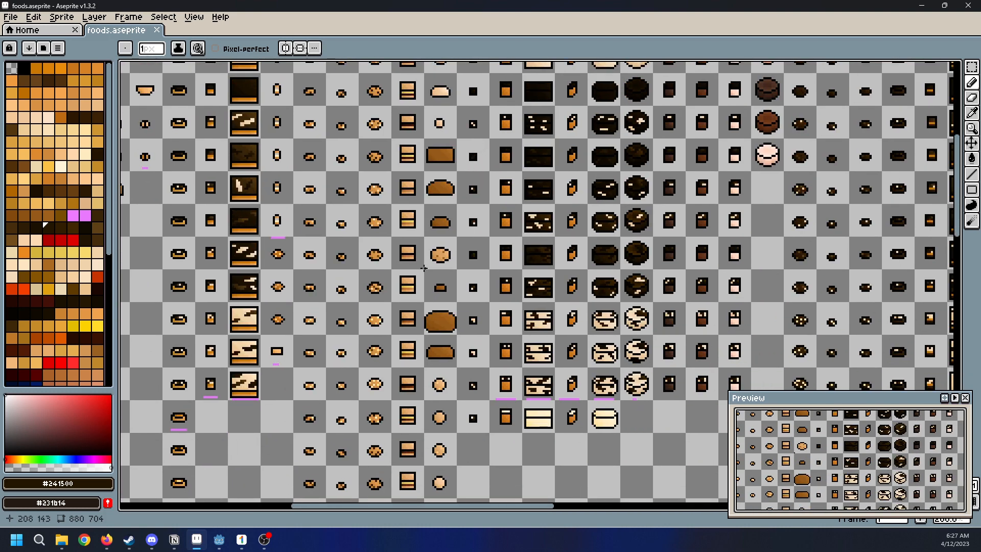
Examine the large frosted squares with drizzle patterns and the neighbouring pastry columns, from first to last variant
{"action": "middle_click_drag", "start_coordinate": [558, 329], "coordinate": [675, 268]}
{"action": "scroll", "coordinate": [593, 345], "scroll_direction": "down", "scroll_amount": 1}
{"action": "scroll", "coordinate": [594, 345], "scroll_direction": "up", "scroll_amount": 1}
{"action": "middle_click_drag", "start_coordinate": [572, 239], "coordinate": [658, 376]}
{"action": "scroll", "coordinate": [648, 368], "scroll_direction": "up", "scroll_amount": 1}
{"action": "scroll", "coordinate": [581, 376], "scroll_direction": "down", "scroll_amount": 1}
{"action": "middle_click_drag", "start_coordinate": [535, 295], "coordinate": [675, 415]}
{"action": "middle_click_drag", "start_coordinate": [570, 253], "coordinate": [581, 284]}
{"action": "middle_click_drag", "start_coordinate": [555, 414], "coordinate": [555, 239]}
{"action": "scroll", "coordinate": [554, 239], "scroll_direction": "down", "scroll_amount": 1}
{"action": "scroll", "coordinate": [561, 350], "scroll_direction": "up", "scroll_amount": 1}
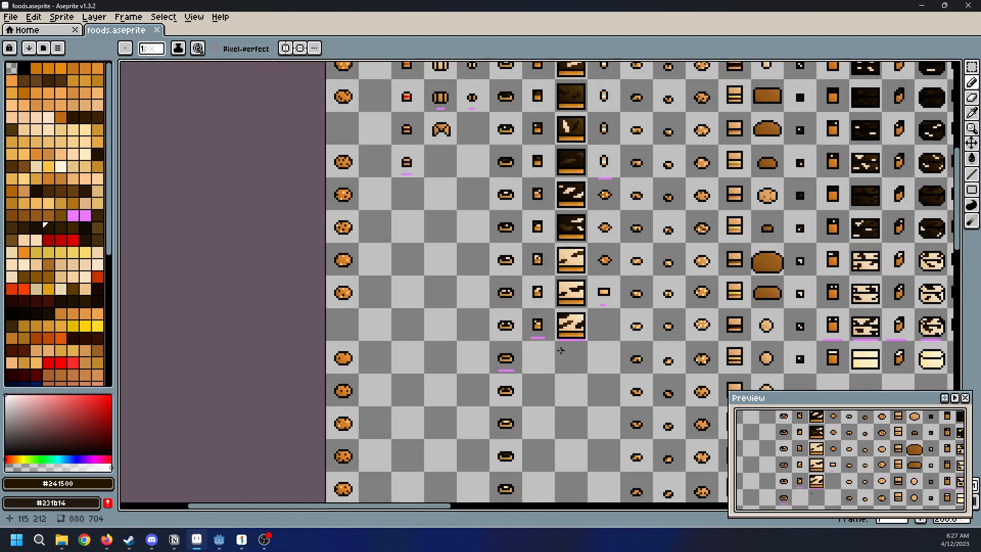
{"action": "middle_click_drag", "start_coordinate": [573, 110], "coordinate": [582, 288]}
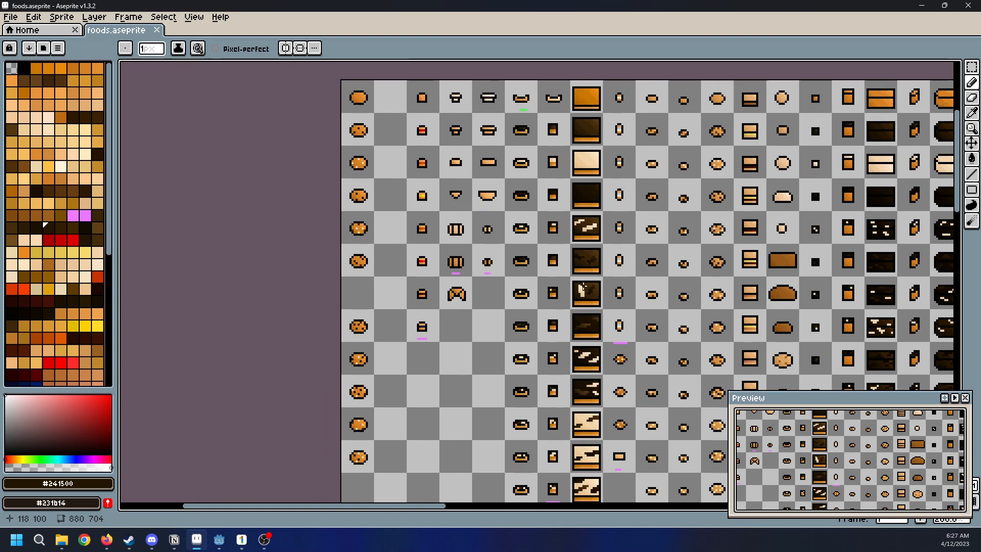
{"action": "scroll", "coordinate": [581, 288], "scroll_direction": "up", "scroll_amount": 1}
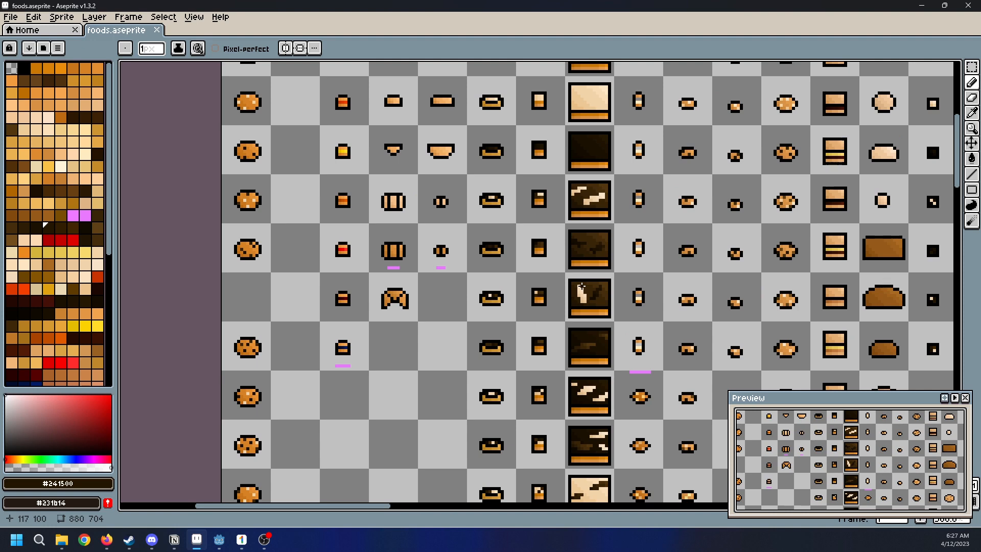
{"action": "scroll", "coordinate": [581, 287], "scroll_direction": "down", "scroll_amount": 2}
{"action": "scroll", "coordinate": [582, 287], "scroll_direction": "up", "scroll_amount": 1}
{"action": "middle_click_drag", "start_coordinate": [581, 287], "coordinate": [581, 244]}
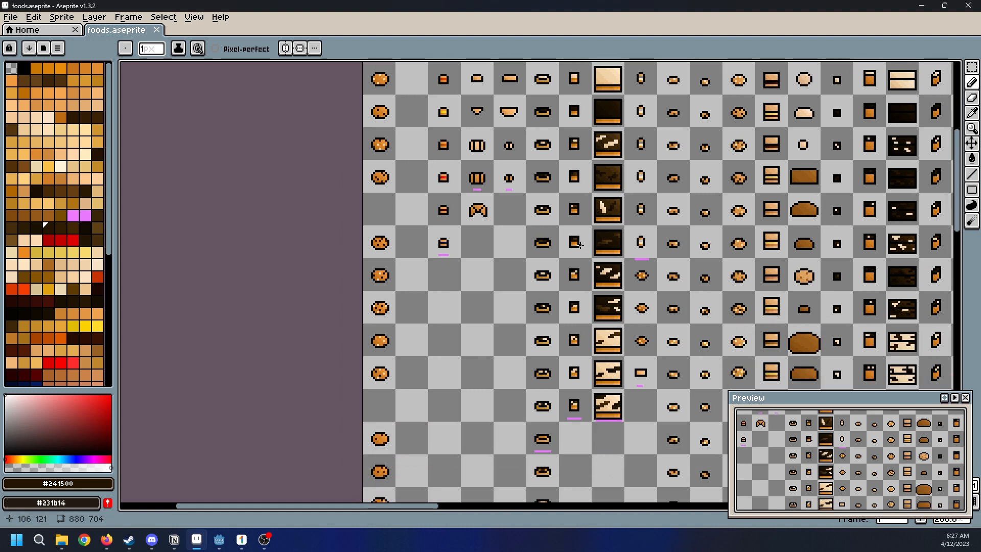
{"action": "middle_click_drag", "start_coordinate": [596, 178], "coordinate": [490, 249]}
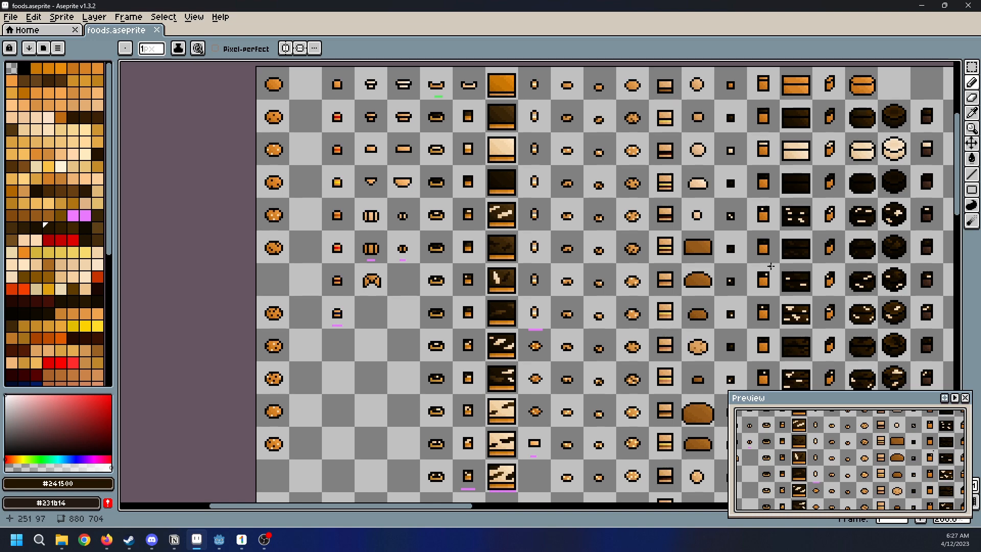
Examine the dark chocolate section, including the round cakes, dark cookies and dark filled pastries
{"action": "middle_click_drag", "start_coordinate": [747, 263], "coordinate": [562, 230]}
{"action": "scroll", "coordinate": [562, 231], "scroll_direction": "down", "scroll_amount": 1}
{"action": "scroll", "coordinate": [585, 243], "scroll_direction": "up", "scroll_amount": 1}
{"action": "middle_click_drag", "start_coordinate": [730, 294], "coordinate": [518, 241]}
{"action": "scroll", "coordinate": [513, 242], "scroll_direction": "down", "scroll_amount": 1}
{"action": "scroll", "coordinate": [659, 226], "scroll_direction": "up", "scroll_amount": 2}
{"action": "mouse_move", "coordinate": [689, 298]}
{"action": "middle_mouse_down"}
{"action": "mouse_move", "coordinate": [652, 273]}
{"action": "mouse_move", "coordinate": [600, 215]}
{"action": "mouse_move", "coordinate": [545, 307]}
{"action": "mouse_move", "coordinate": [715, 312]}
{"action": "middle_mouse_up"}
{"action": "scroll", "coordinate": [601, 215], "scroll_direction": "down", "scroll_amount": 2}
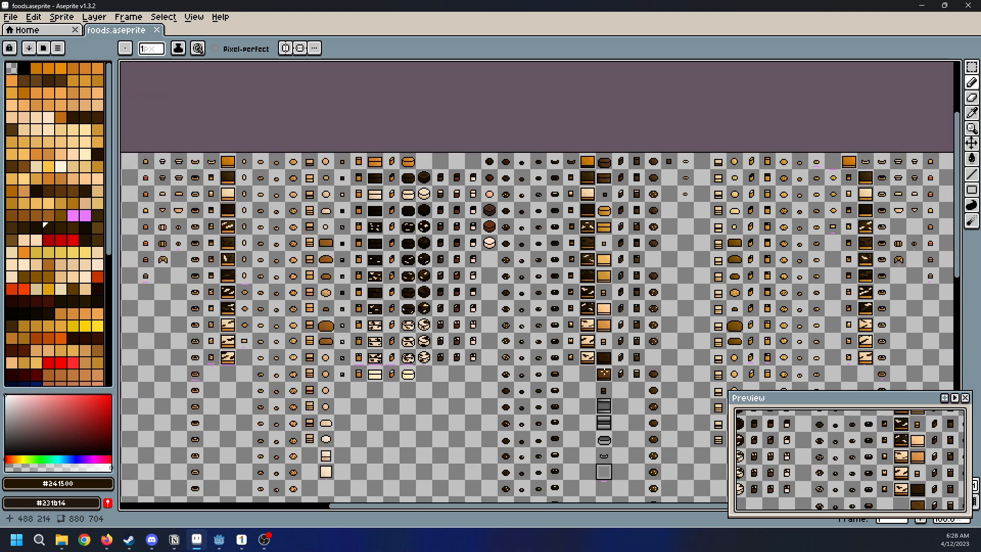
{"action": "scroll", "coordinate": [572, 215], "scroll_direction": "up", "scroll_amount": 4}
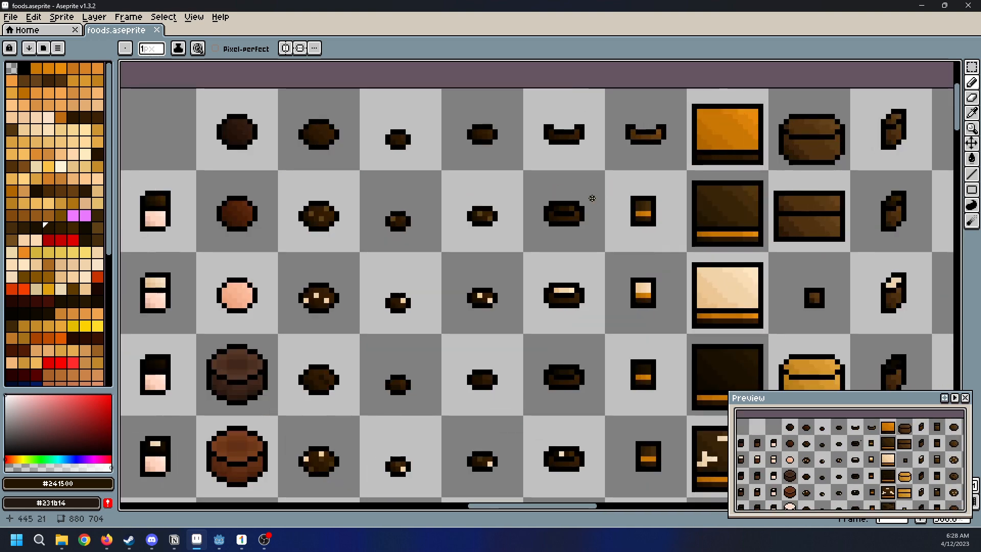
{"action": "scroll", "coordinate": [578, 203], "scroll_direction": "down", "scroll_amount": 1}
{"action": "middle_click_drag", "start_coordinate": [587, 210], "coordinate": [749, 254]}
{"action": "scroll", "coordinate": [749, 253], "scroll_direction": "down", "scroll_amount": 1}
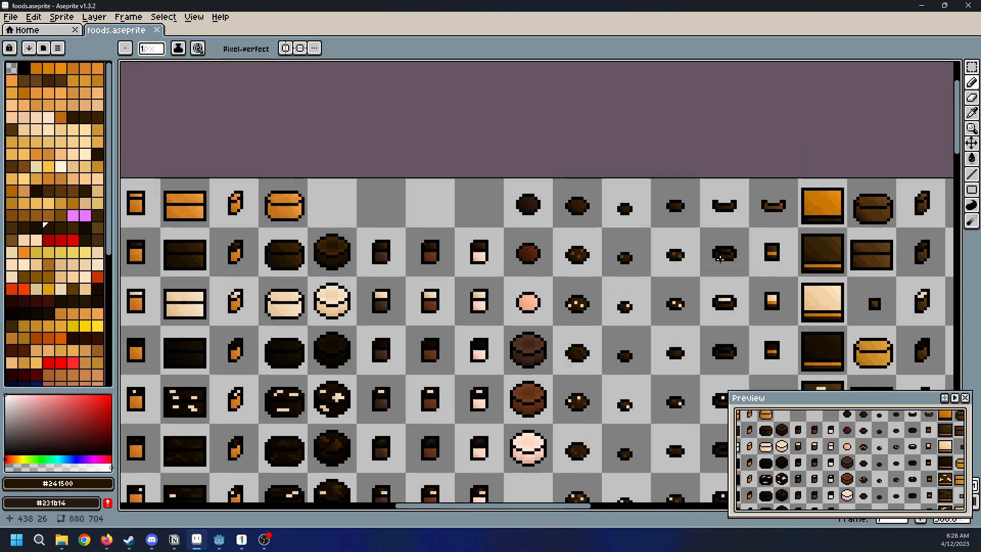
{"action": "middle_click_drag", "start_coordinate": [473, 362], "coordinate": [556, 268]}
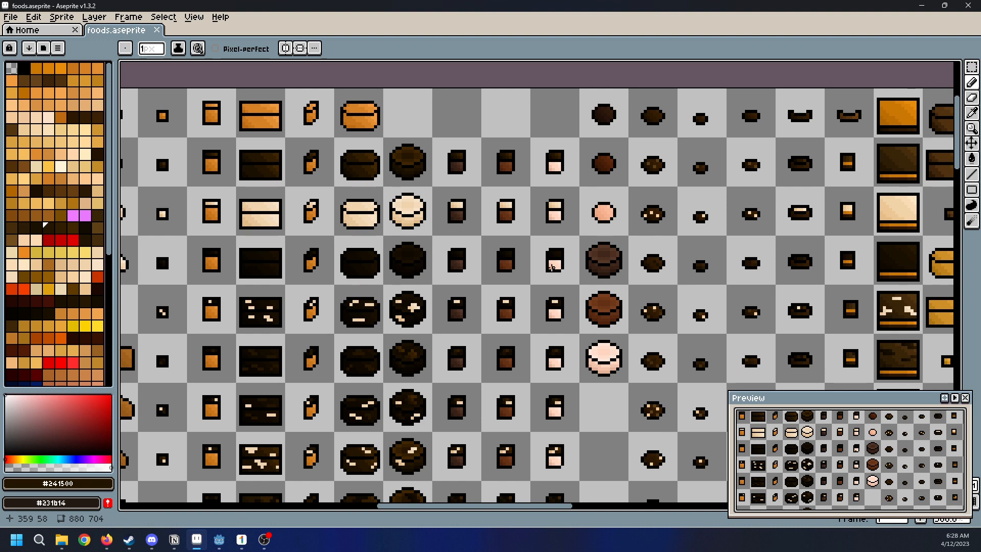
{"action": "scroll", "coordinate": [541, 215], "scroll_direction": "down", "scroll_amount": 1}
{"action": "middle_click_drag", "start_coordinate": [542, 196], "coordinate": [595, 132]}
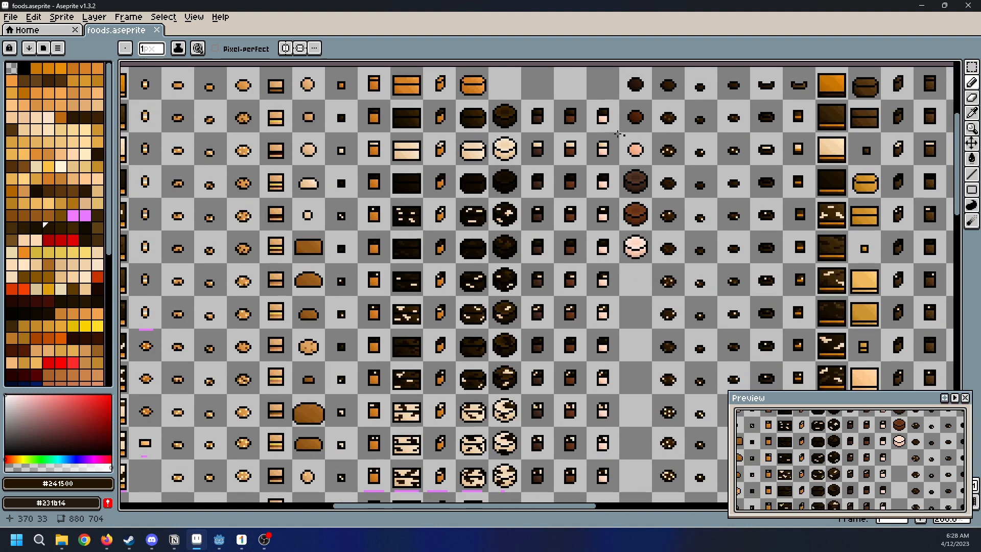
Review the light-dough sprites again, from the round cakes back to the sheet's first column
{"action": "middle_click_drag", "start_coordinate": [522, 460], "coordinate": [670, 334]}
{"action": "middle_click_drag", "start_coordinate": [398, 214], "coordinate": [538, 335]}
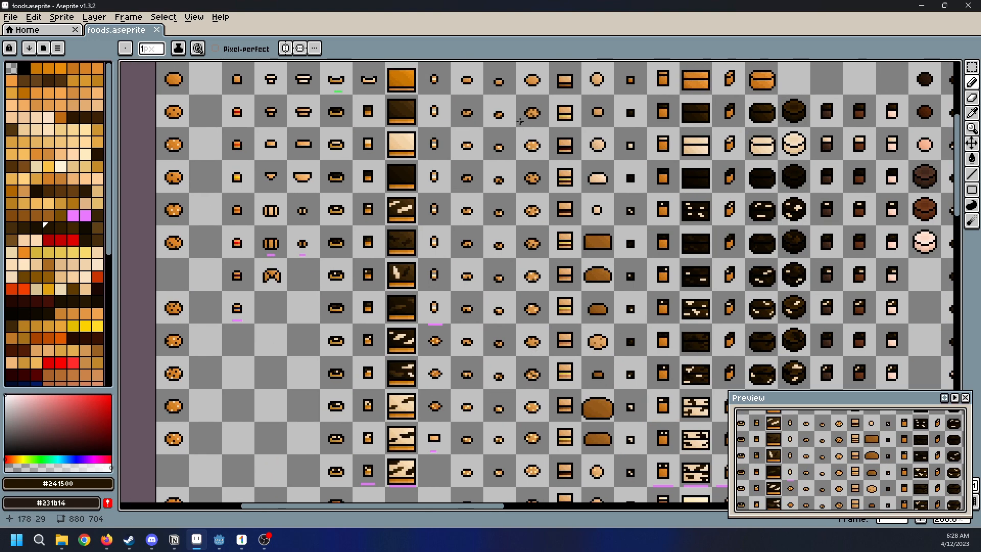
{"action": "scroll", "coordinate": [543, 417], "scroll_direction": "down", "scroll_amount": 1}
{"action": "scroll", "coordinate": [538, 423], "scroll_direction": "up", "scroll_amount": 1}
{"action": "middle_click_drag", "start_coordinate": [566, 153], "coordinate": [581, 290]}
{"action": "scroll", "coordinate": [737, 312], "scroll_direction": "up", "scroll_amount": 1}
{"action": "scroll", "coordinate": [305, 208], "scroll_direction": "down", "scroll_amount": 1}
{"action": "middle_click_drag", "start_coordinate": [305, 209], "coordinate": [636, 239]}
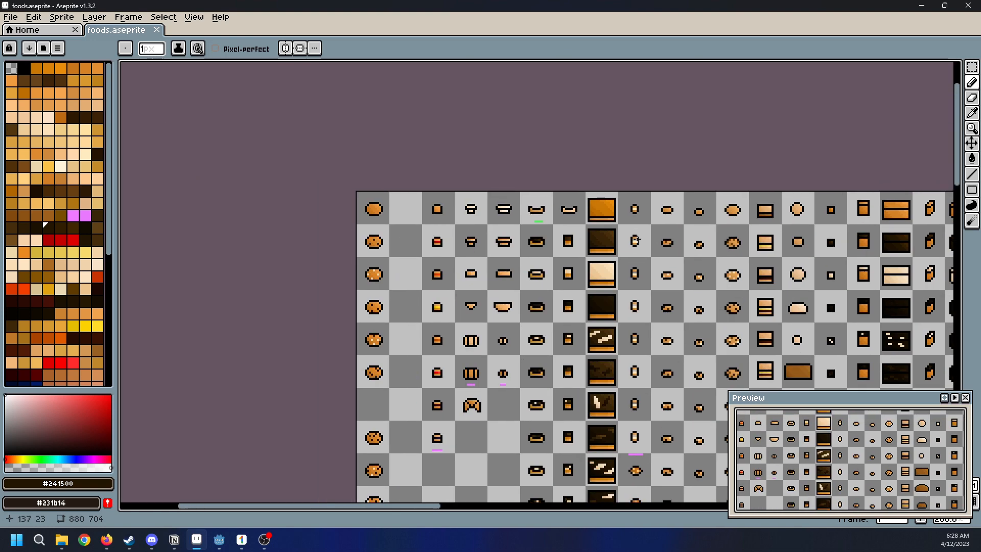
{"action": "middle_click_drag", "start_coordinate": [641, 289], "coordinate": [643, 223]}
{"action": "scroll", "coordinate": [595, 241], "scroll_direction": "down", "scroll_amount": 2}
{"action": "scroll", "coordinate": [706, 318], "scroll_direction": "up", "scroll_amount": 2}
Examine the golden-dough section at the far end of the sheet and compare it with the whole layout
{"action": "middle_click_drag", "start_coordinate": [706, 318], "coordinate": [412, 290]}
{"action": "scroll", "coordinate": [412, 290], "scroll_direction": "down", "scroll_amount": 1}
{"action": "middle_click_drag", "start_coordinate": [652, 343], "coordinate": [592, 258]}
{"action": "scroll", "coordinate": [588, 193], "scroll_direction": "up", "scroll_amount": 1}
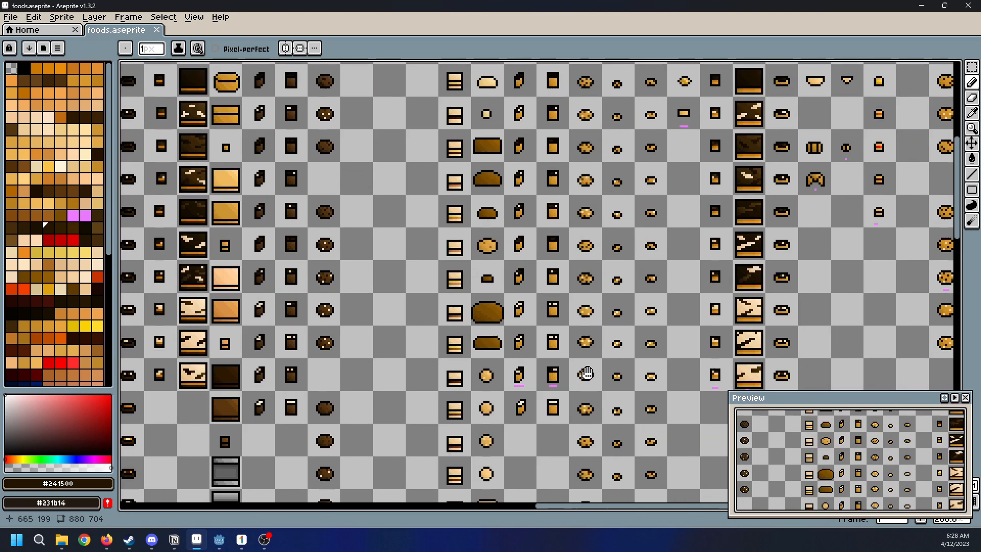
{"action": "middle_click_drag", "start_coordinate": [565, 197], "coordinate": [509, 353]}
{"action": "middle_click_drag", "start_coordinate": [712, 309], "coordinate": [547, 308]}
{"action": "scroll", "coordinate": [656, 330], "scroll_direction": "up", "scroll_amount": 1}
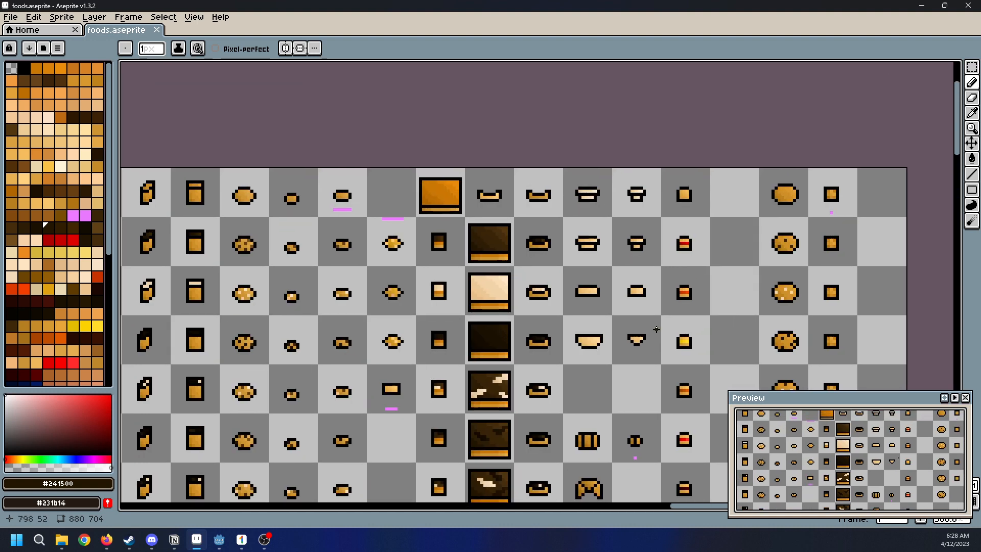
{"action": "mouse_move", "coordinate": [670, 366]}
{"action": "middle_mouse_down"}
{"action": "mouse_move", "coordinate": [518, 236]}
{"action": "mouse_move", "coordinate": [661, 353]}
{"action": "middle_mouse_up"}
{"action": "scroll", "coordinate": [656, 351], "scroll_direction": "down", "scroll_amount": 1}
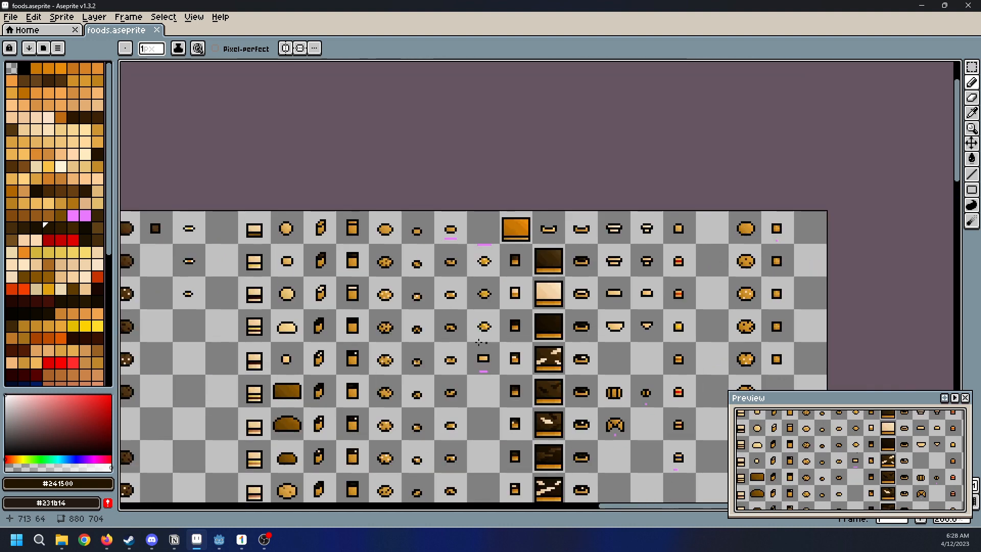
{"action": "scroll", "coordinate": [686, 207], "scroll_direction": "down", "scroll_amount": 1}
{"action": "scroll", "coordinate": [684, 207], "scroll_direction": "down", "scroll_amount": 1}
{"action": "middle_click_drag", "start_coordinate": [547, 289], "coordinate": [585, 285]}
{"action": "scroll", "coordinate": [586, 284], "scroll_direction": "up", "scroll_amount": 4}
{"action": "scroll", "coordinate": [658, 281], "scroll_direction": "down", "scroll_amount": 3}
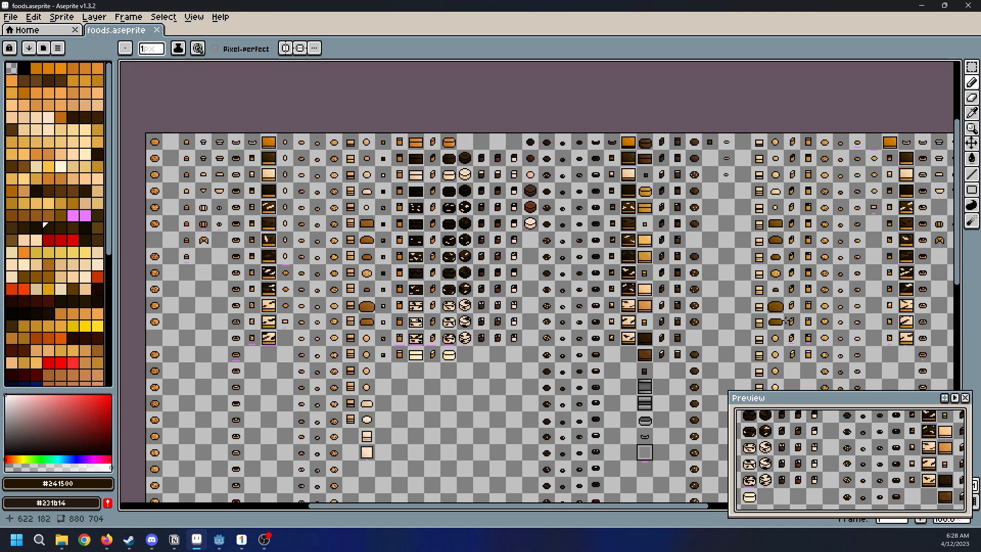
Examine the grey pan and tray sprites and the small coloured filling marks below the dark and golden sections
{"action": "scroll", "coordinate": [658, 280], "scroll_direction": "up", "scroll_amount": 1}
{"action": "scroll", "coordinate": [640, 279], "scroll_direction": "up", "scroll_amount": 1}
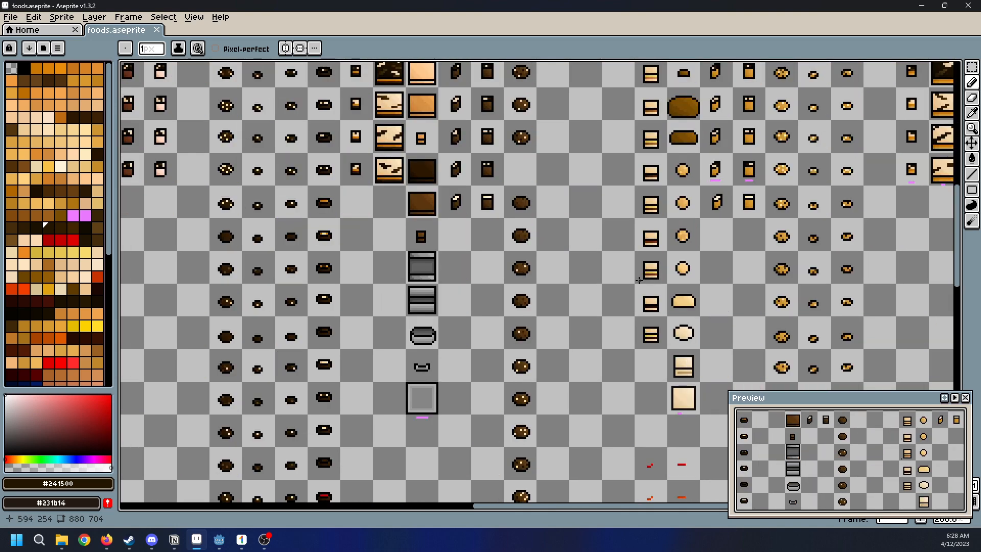
{"action": "middle_click_drag", "start_coordinate": [830, 343], "coordinate": [574, 235]}
{"action": "scroll", "coordinate": [538, 224], "scroll_direction": "down", "scroll_amount": 1}
{"action": "scroll", "coordinate": [538, 224], "scroll_direction": "up", "scroll_amount": 1}
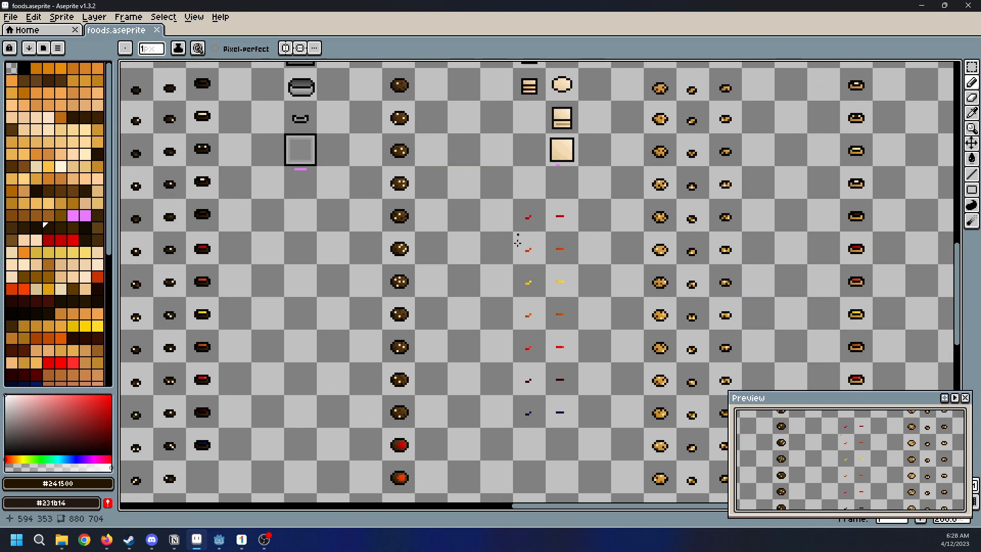
{"action": "middle_click_drag", "start_coordinate": [517, 207], "coordinate": [653, 313]}
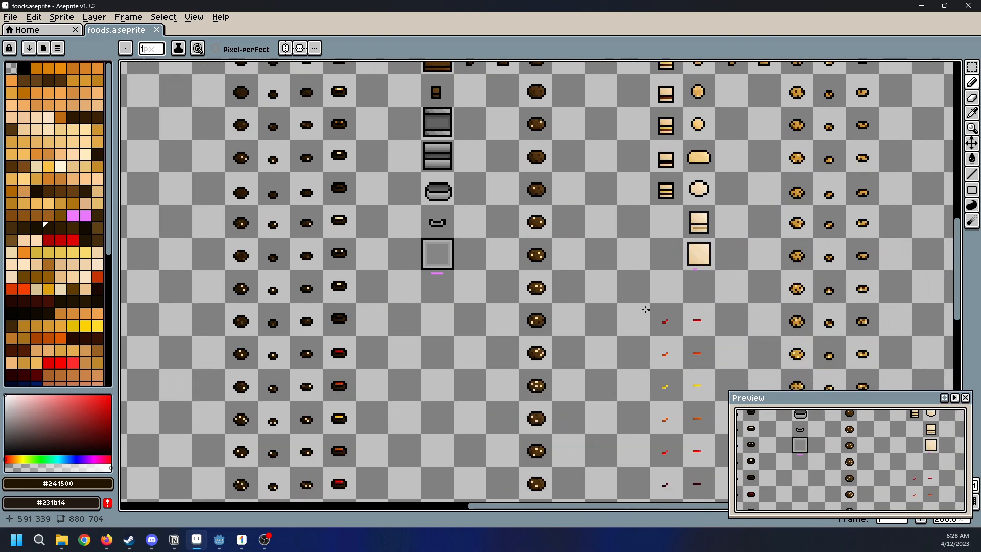
{"action": "scroll", "coordinate": [631, 311], "scroll_direction": "down", "scroll_amount": 2}
{"action": "scroll", "coordinate": [545, 305], "scroll_direction": "up", "scroll_amount": 4}
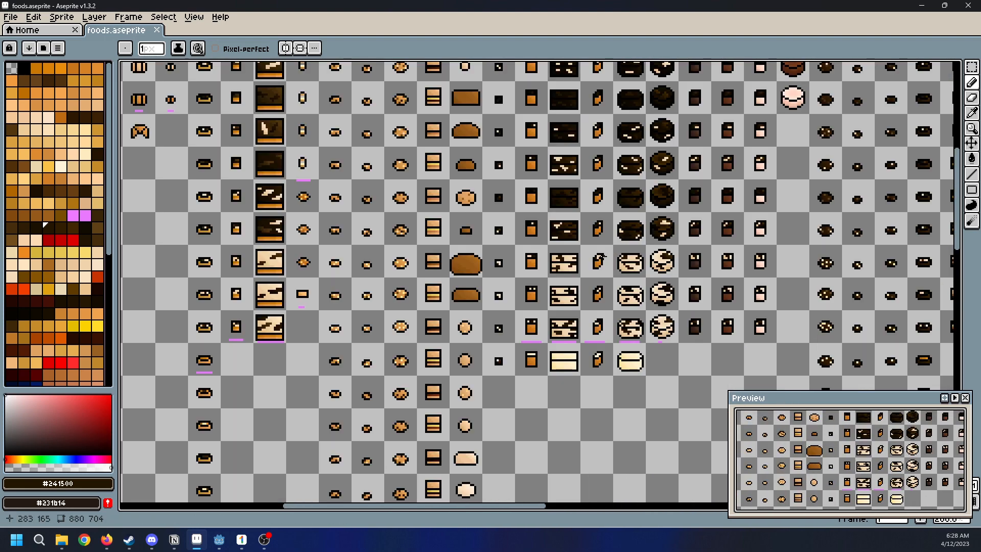
{"action": "middle_click_drag", "start_coordinate": [619, 218], "coordinate": [689, 387]}
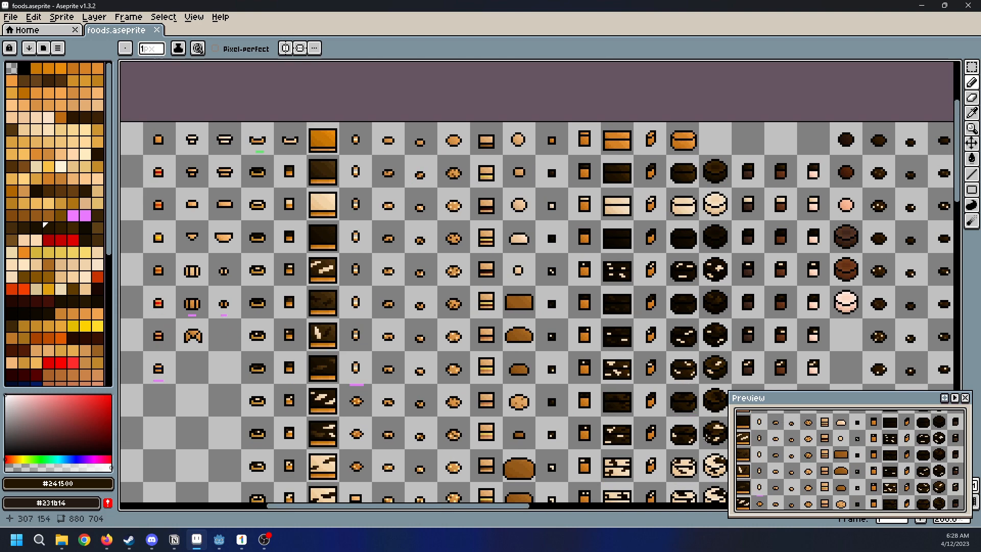
Examine the light-dough and frosted cake columns down to their last variants and compare them with the sheet's lower rows
{"action": "middle_click_drag", "start_coordinate": [698, 435], "coordinate": [634, 230]}
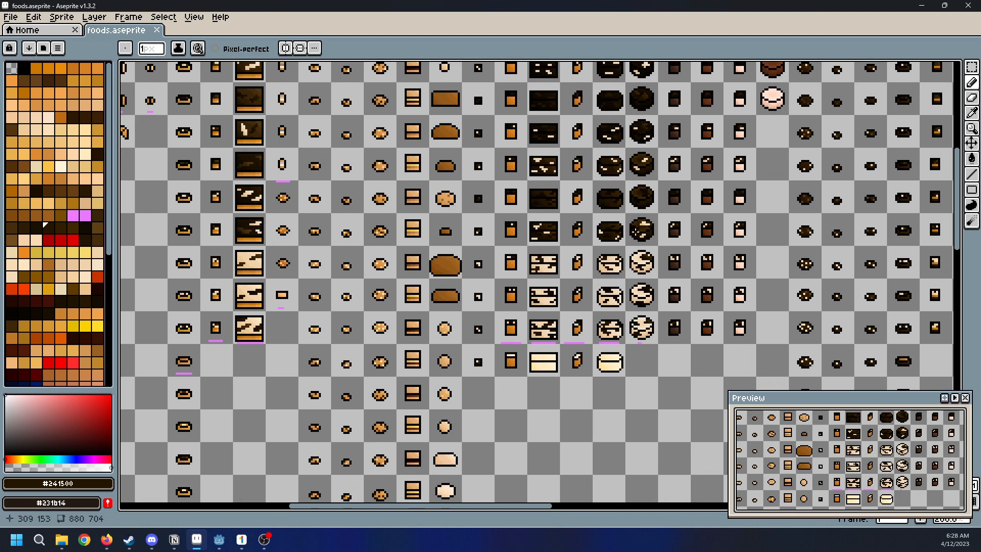
{"action": "scroll", "coordinate": [636, 231], "scroll_direction": "down", "scroll_amount": 2}
{"action": "scroll", "coordinate": [790, 349], "scroll_direction": "up", "scroll_amount": 2}
{"action": "middle_click_drag", "start_coordinate": [578, 235], "coordinate": [787, 383]}
{"action": "middle_click_drag", "start_coordinate": [481, 172], "coordinate": [705, 357]}
{"action": "scroll", "coordinate": [759, 272], "scroll_direction": "down", "scroll_amount": 4}
{"action": "scroll", "coordinate": [801, 279], "scroll_direction": "up", "scroll_amount": 3}
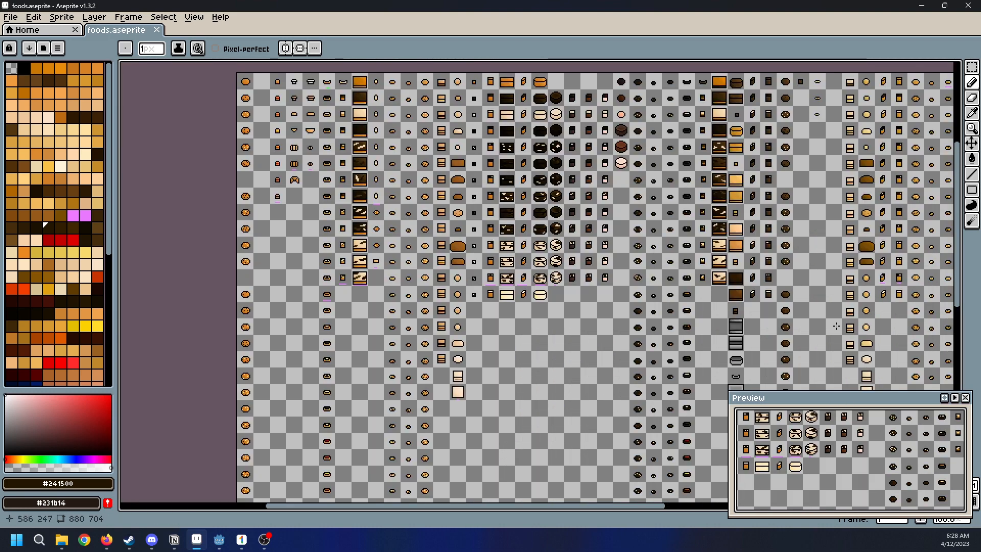
{"action": "middle_click_drag", "start_coordinate": [832, 325], "coordinate": [668, 187]}
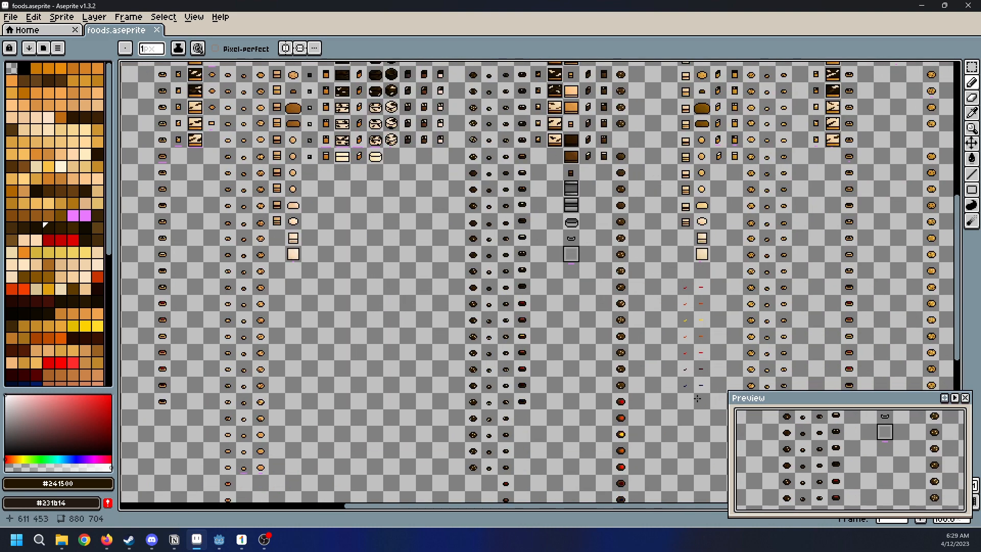
{"action": "scroll", "coordinate": [698, 397], "scroll_direction": "down", "scroll_amount": 2}
{"action": "scroll", "coordinate": [680, 143], "scroll_direction": "up", "scroll_amount": 2}
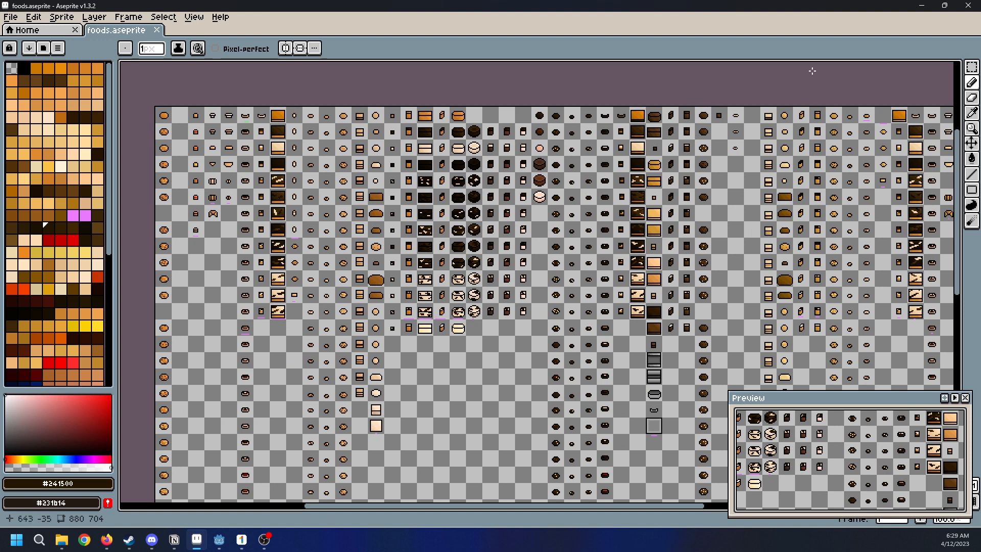
Examine the first rows of the golden-dough section, from the layered sandwiches to the frosted slices and round cookies
{"action": "middle_click_drag", "start_coordinate": [843, 263], "coordinate": [690, 311]}
{"action": "middle_click_drag", "start_coordinate": [668, 372], "coordinate": [626, 134]}
{"action": "middle_click_drag", "start_coordinate": [624, 170], "coordinate": [648, 364]}
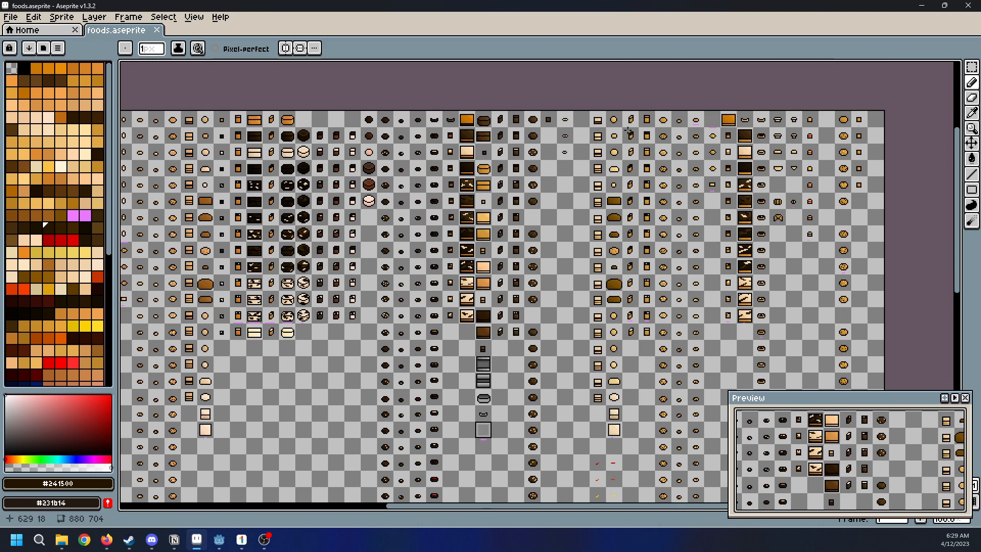
{"action": "scroll", "coordinate": [641, 124], "scroll_direction": "up", "scroll_amount": 6}
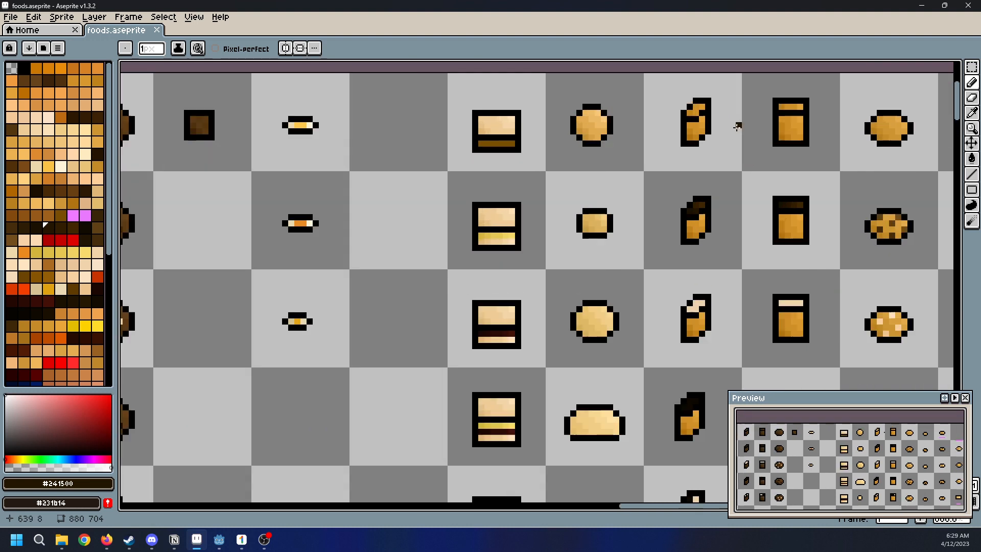
{"action": "middle_click_drag", "start_coordinate": [738, 125], "coordinate": [635, 224]}
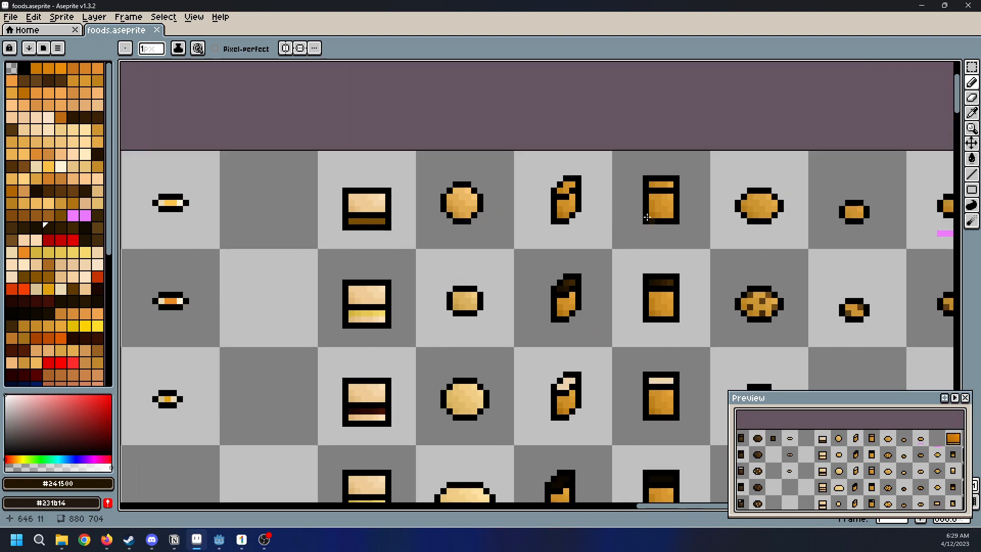
{"action": "scroll", "coordinate": [619, 325], "scroll_direction": "down", "scroll_amount": 1}
{"action": "scroll", "coordinate": [604, 308], "scroll_direction": "down", "scroll_amount": 4}
Examine the lower rows of the light-dough columns and compare them with the grey pans and golden-dough sprites
{"action": "middle_click_drag", "start_coordinate": [596, 457], "coordinate": [639, 228]}
{"action": "middle_click_drag", "start_coordinate": [376, 199], "coordinate": [585, 279]}
{"action": "scroll", "coordinate": [411, 360], "scroll_direction": "up", "scroll_amount": 3}
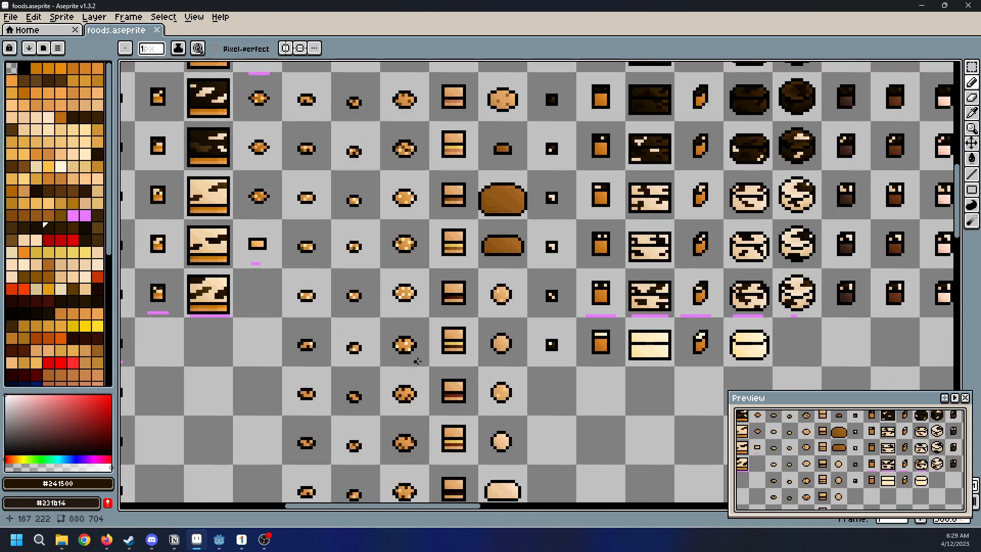
{"action": "scroll", "coordinate": [641, 309], "scroll_direction": "down", "scroll_amount": 3}
{"action": "middle_click_drag", "start_coordinate": [776, 366], "coordinate": [436, 244]}
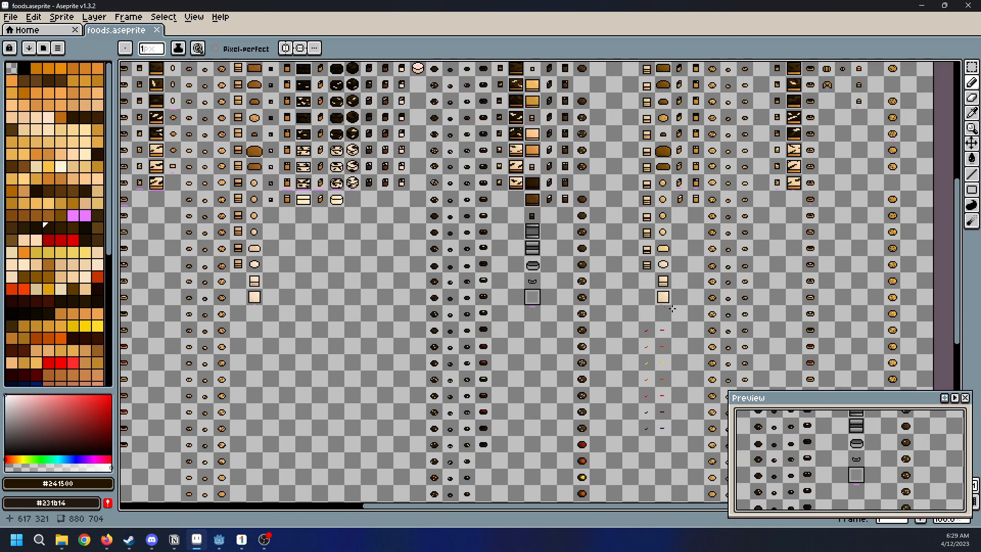
{"action": "scroll", "coordinate": [715, 311], "scroll_direction": "up", "scroll_amount": 1}
{"action": "middle_click_drag", "start_coordinate": [715, 311], "coordinate": [576, 283]}
{"action": "scroll", "coordinate": [568, 280], "scroll_direction": "down", "scroll_amount": 1}
{"action": "middle_click_drag", "start_coordinate": [510, 165], "coordinate": [484, 311]}
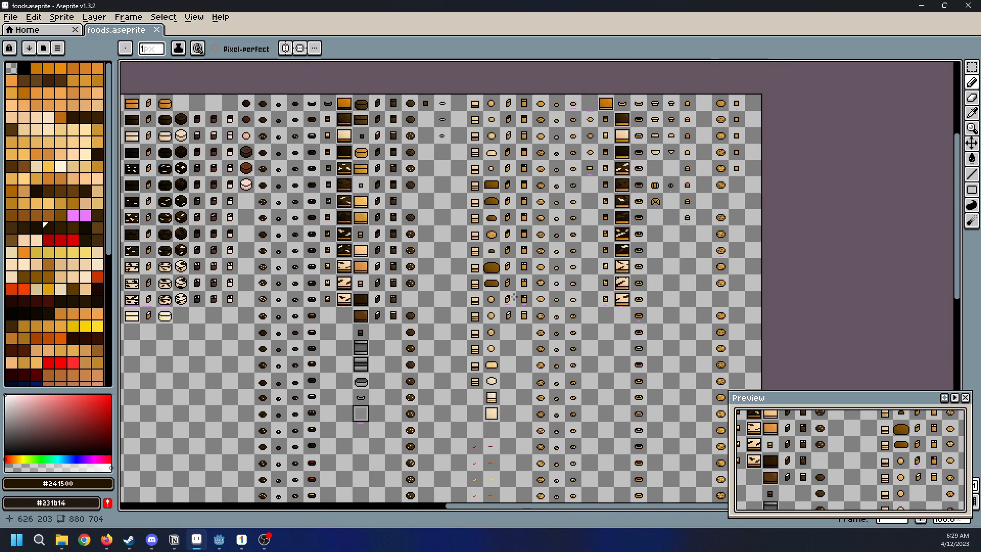
Compare the golden-dough section at the sheet's end with the light-dough and frosted cake columns
{"action": "scroll", "coordinate": [680, 87], "scroll_direction": "up", "scroll_amount": 1}
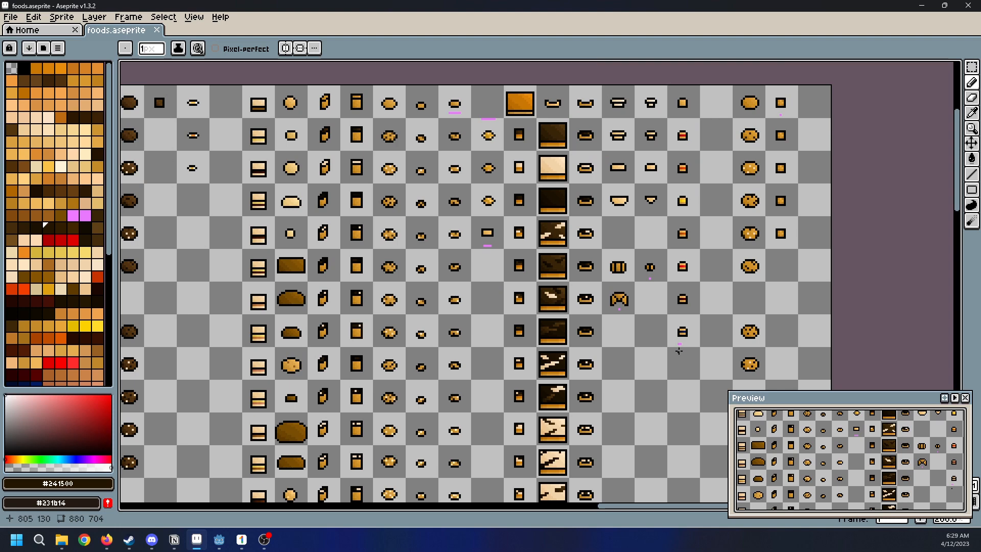
{"action": "scroll", "coordinate": [679, 350], "scroll_direction": "down", "scroll_amount": 1}
{"action": "middle_click_drag", "start_coordinate": [468, 338], "coordinate": [576, 316]}
{"action": "scroll", "coordinate": [576, 317], "scroll_direction": "up", "scroll_amount": 2}
{"action": "scroll", "coordinate": [439, 326], "scroll_direction": "down", "scroll_amount": 1}
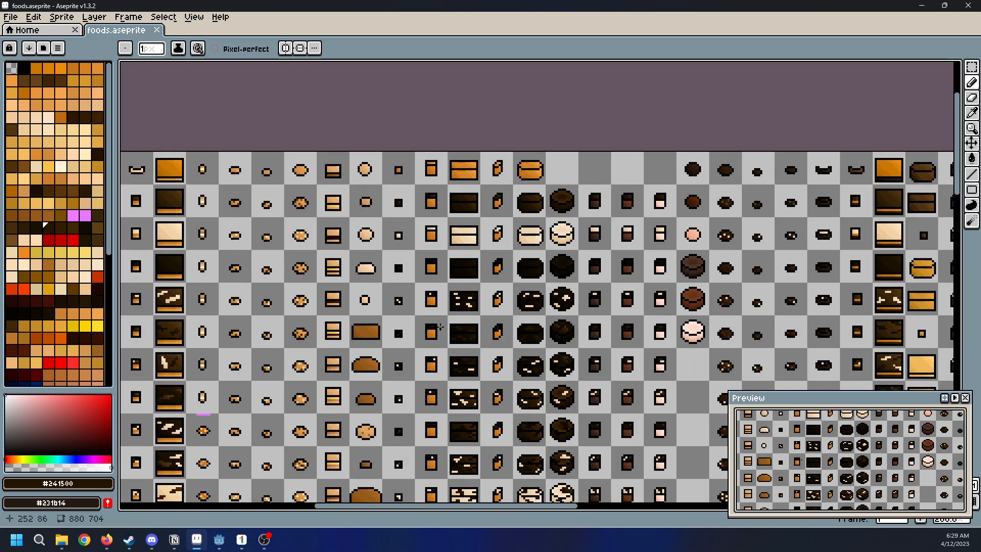
{"action": "middle_click_drag", "start_coordinate": [440, 327], "coordinate": [647, 248]}
{"action": "scroll", "coordinate": [585, 338], "scroll_direction": "down", "scroll_amount": 1}
{"action": "middle_click_drag", "start_coordinate": [712, 372], "coordinate": [622, 308]}
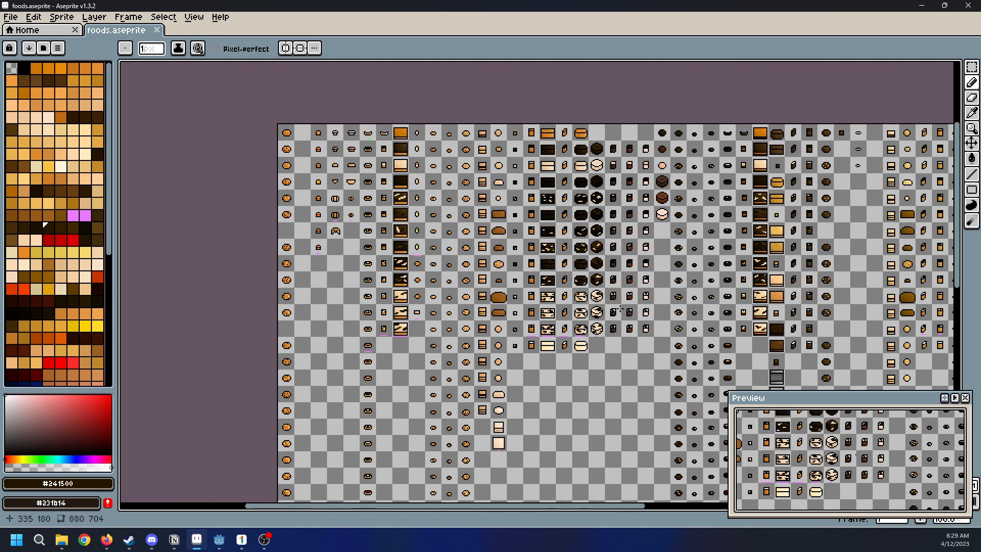
Examine the frosted and drizzled cakes with their brown, red-brown and pink slices up close, from first to last variant
{"action": "scroll", "coordinate": [578, 232], "scroll_direction": "up", "scroll_amount": 2}
{"action": "scroll", "coordinate": [618, 133], "scroll_direction": "up", "scroll_amount": 2}
{"action": "middle_click_drag", "start_coordinate": [691, 340], "coordinate": [639, 196]}
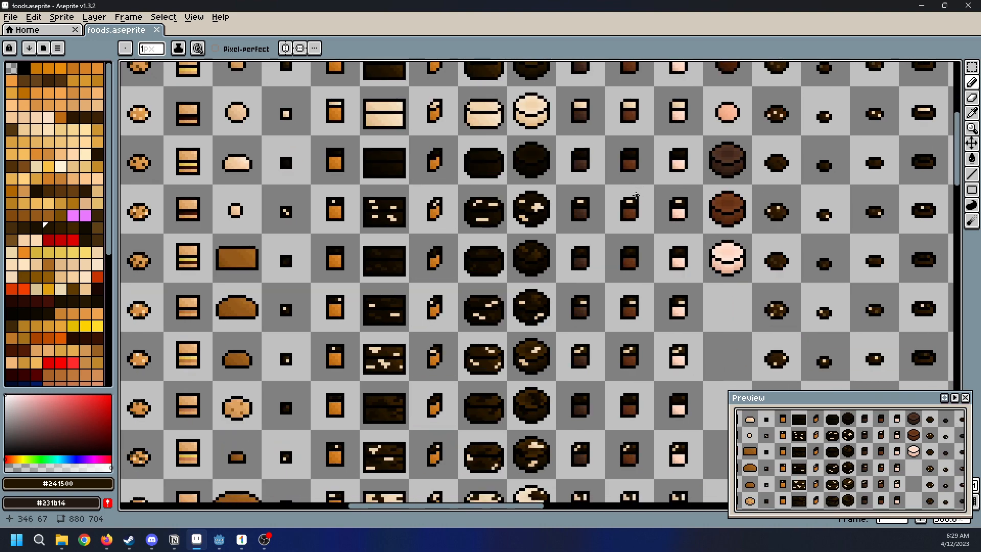
{"action": "middle_click_drag", "start_coordinate": [588, 402], "coordinate": [590, 276]}
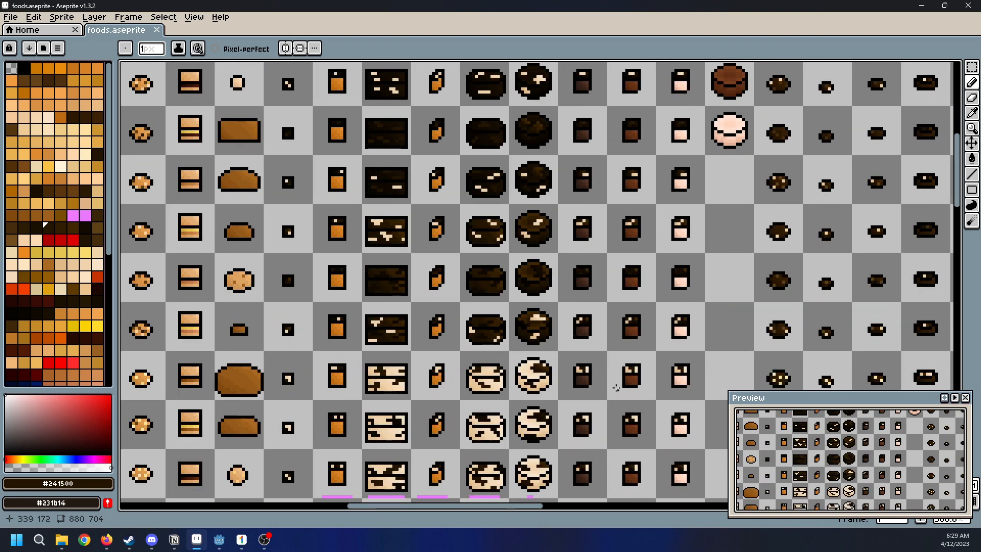
{"action": "middle_click_drag", "start_coordinate": [635, 409], "coordinate": [616, 303]}
{"action": "middle_click_drag", "start_coordinate": [582, 125], "coordinate": [599, 368]}
{"action": "middle_click_drag", "start_coordinate": [581, 246], "coordinate": [581, 357]}
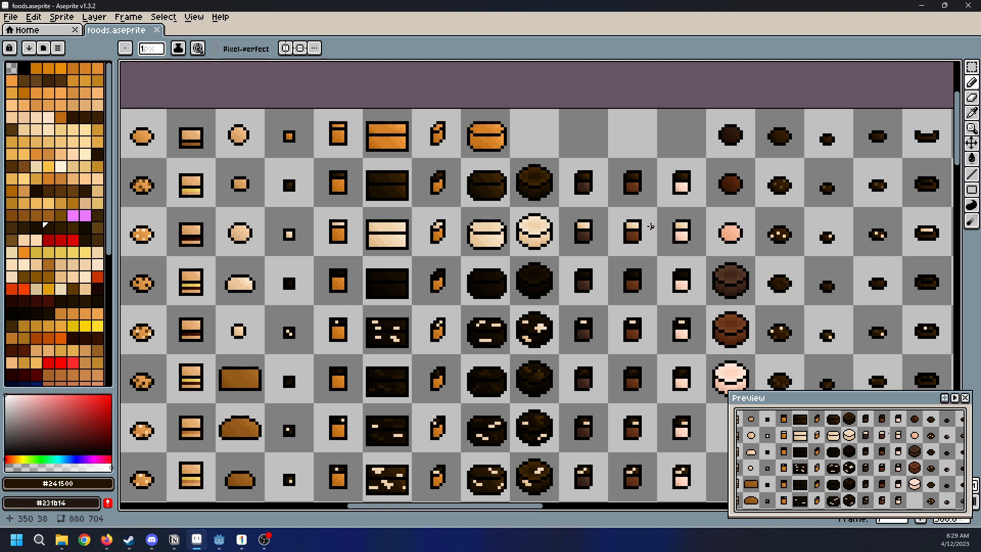
{"action": "scroll", "coordinate": [595, 243], "scroll_direction": "down", "scroll_amount": 1}
{"action": "middle_click_drag", "start_coordinate": [596, 328], "coordinate": [607, 207]}
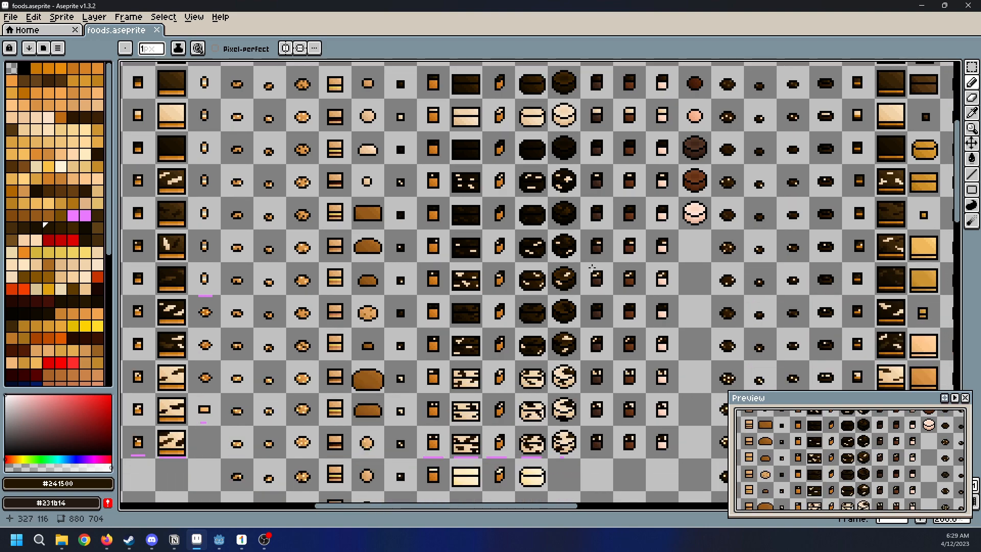
{"action": "middle_click_drag", "start_coordinate": [571, 101], "coordinate": [558, 275]}
{"action": "scroll", "coordinate": [558, 274], "scroll_direction": "up", "scroll_amount": 1}
{"action": "middle_click_drag", "start_coordinate": [642, 317], "coordinate": [661, 273]}
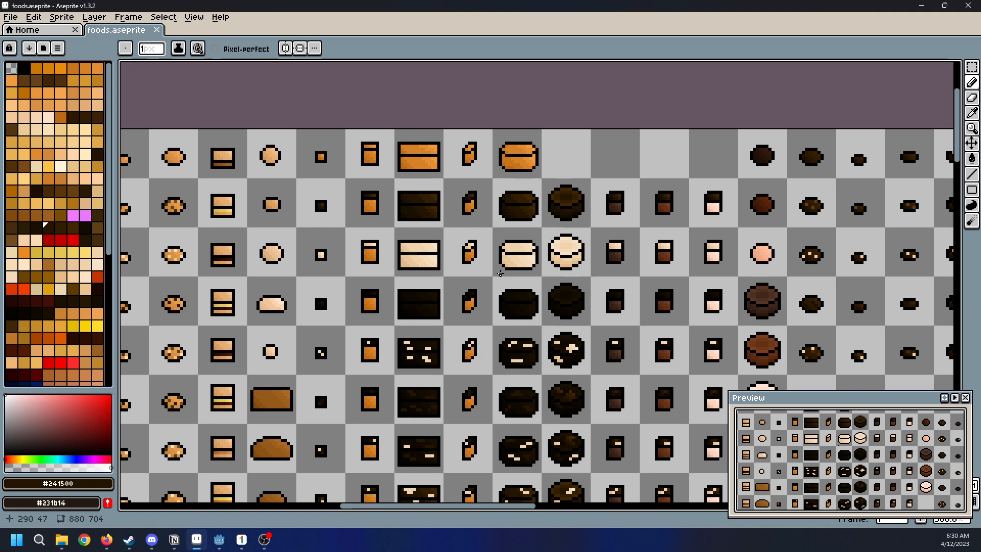
Examine the sprites from the dark cookie columns across to the last golden-dough columns at the sheet's far end
{"action": "middle_click_drag", "start_coordinate": [854, 311], "coordinate": [670, 198]}
{"action": "scroll", "coordinate": [665, 220], "scroll_direction": "down", "scroll_amount": 1}
{"action": "middle_click_drag", "start_coordinate": [772, 300], "coordinate": [578, 303]}
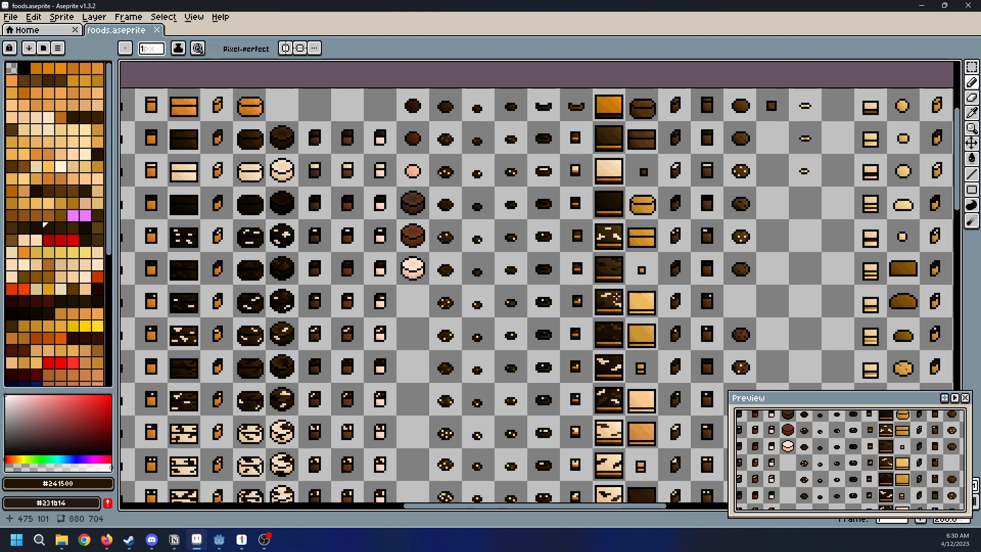
{"action": "middle_click_drag", "start_coordinate": [770, 333], "coordinate": [625, 258]}
{"action": "scroll", "coordinate": [625, 259], "scroll_direction": "down", "scroll_amount": 2}
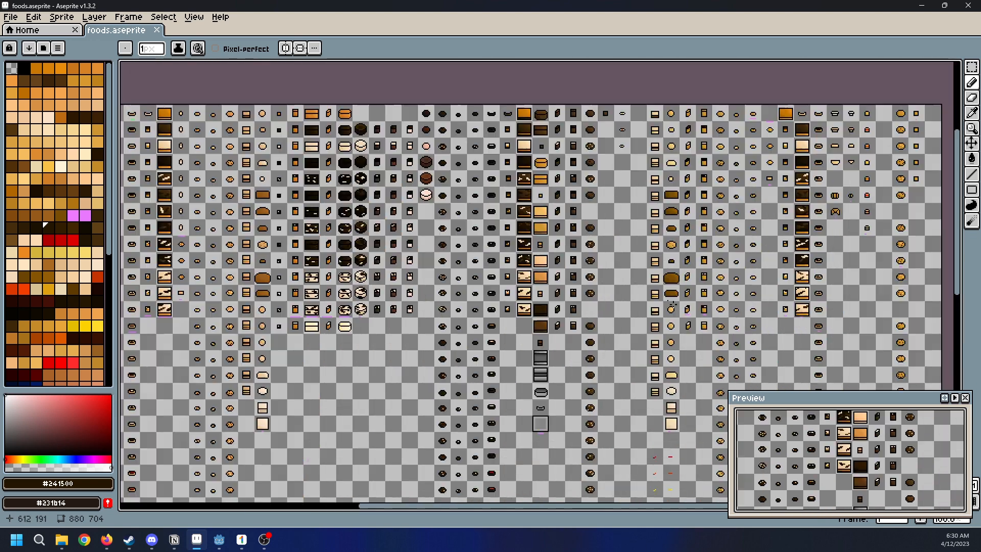
{"action": "scroll", "coordinate": [661, 299], "scroll_direction": "up", "scroll_amount": 2}
{"action": "middle_click_drag", "start_coordinate": [724, 269], "coordinate": [600, 319]}
{"action": "middle_click_drag", "start_coordinate": [693, 159], "coordinate": [597, 215]}
{"action": "middle_click_drag", "start_coordinate": [826, 267], "coordinate": [682, 243]}
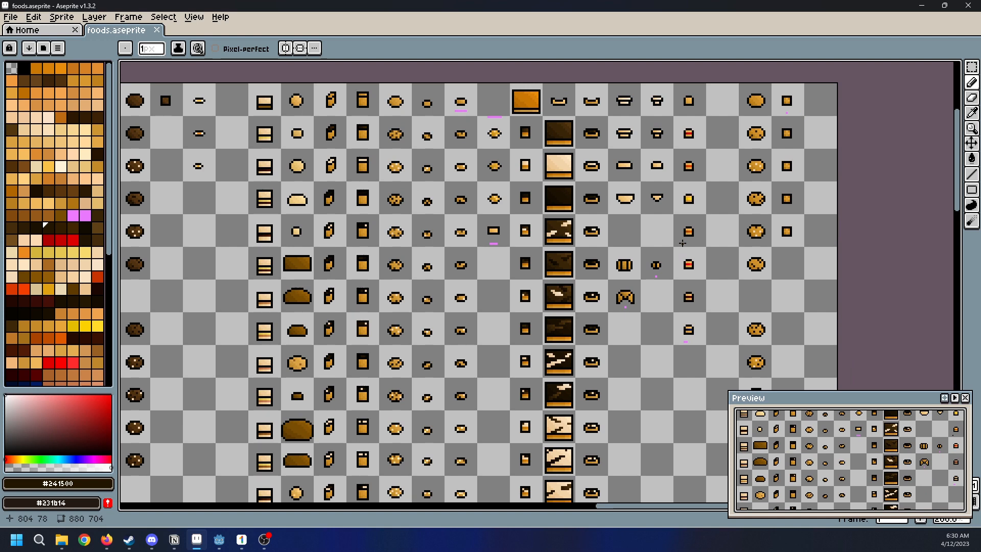
Examine the lower rows back to the sheet's first column, including the filled cookies marked with pink letters, and the whole layout
{"action": "scroll", "coordinate": [682, 243], "scroll_direction": "down", "scroll_amount": 2}
{"action": "scroll", "coordinate": [591, 282], "scroll_direction": "up", "scroll_amount": 1}
{"action": "middle_click_drag", "start_coordinate": [593, 281], "coordinate": [573, 191]}
{"action": "middle_click_drag", "start_coordinate": [618, 378], "coordinate": [611, 241]}
{"action": "scroll", "coordinate": [611, 240], "scroll_direction": "down", "scroll_amount": 1}
{"action": "scroll", "coordinate": [598, 253], "scroll_direction": "up", "scroll_amount": 1}
{"action": "middle_click_drag", "start_coordinate": [485, 286], "coordinate": [695, 303]}
{"action": "middle_click_drag", "start_coordinate": [598, 337], "coordinate": [790, 329]}
{"action": "middle_click_drag", "start_coordinate": [601, 266], "coordinate": [780, 276]}
{"action": "scroll", "coordinate": [780, 277], "scroll_direction": "down", "scroll_amount": 1}
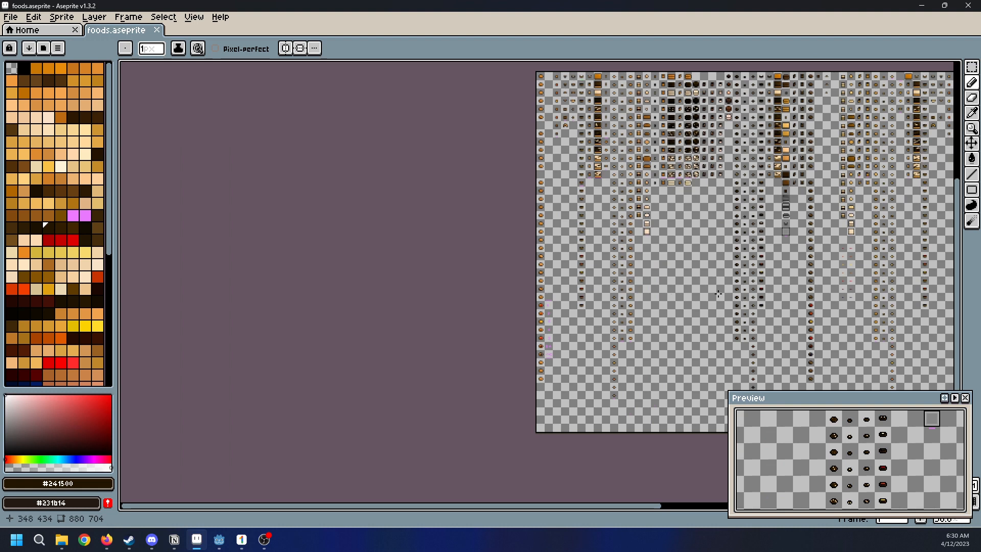
{"action": "scroll", "coordinate": [515, 317], "scroll_direction": "up", "scroll_amount": 4}
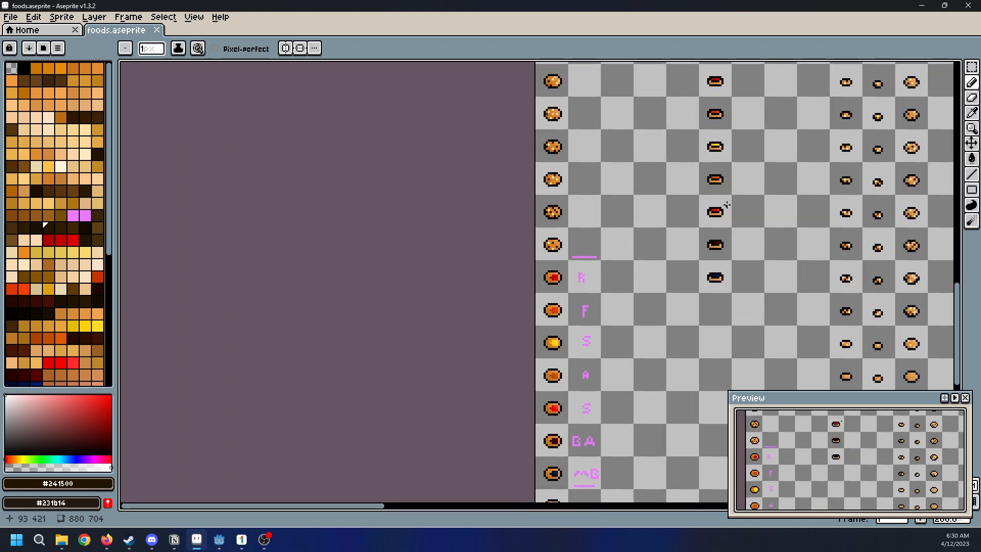
{"action": "scroll", "coordinate": [725, 207], "scroll_direction": "down", "scroll_amount": 1}
{"action": "scroll", "coordinate": [763, 306], "scroll_direction": "down", "scroll_amount": 2}
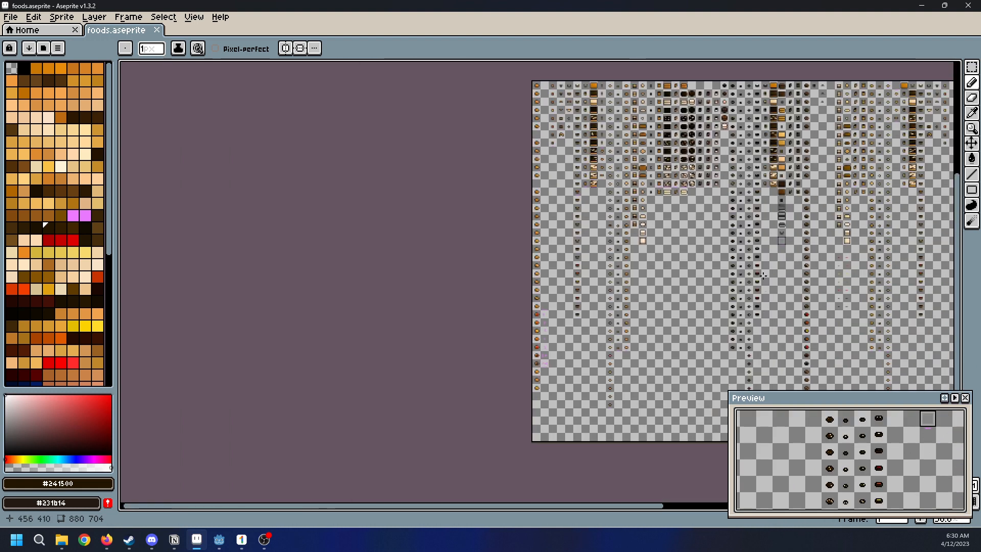
{"action": "scroll", "coordinate": [763, 306], "scroll_direction": "up", "scroll_amount": 2}
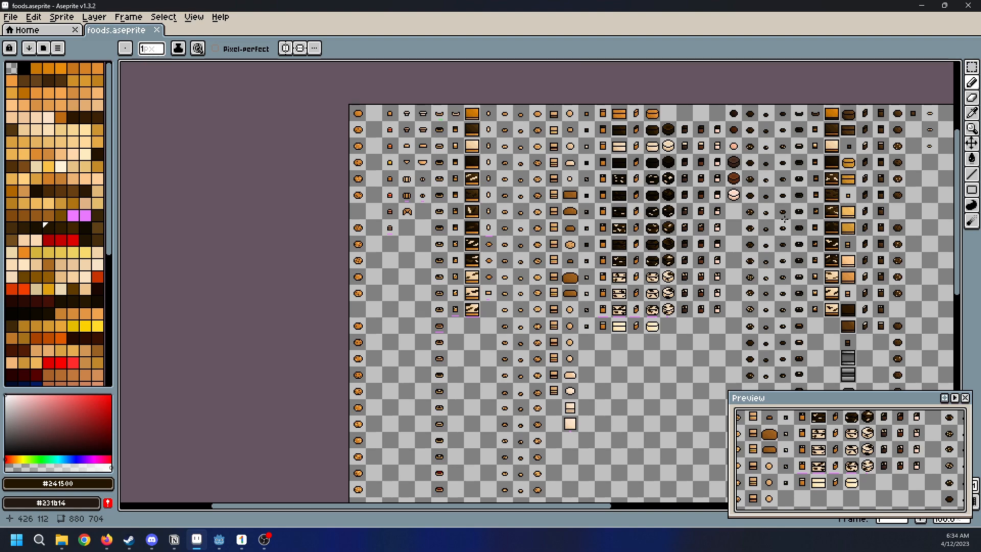
Examine the first variants of the rectangular and round frosted cakes and the neighbouring light-dough pastries up close
{"action": "scroll", "coordinate": [784, 219], "scroll_direction": "down", "scroll_amount": 1}
{"action": "scroll", "coordinate": [715, 219], "scroll_direction": "up", "scroll_amount": 3}
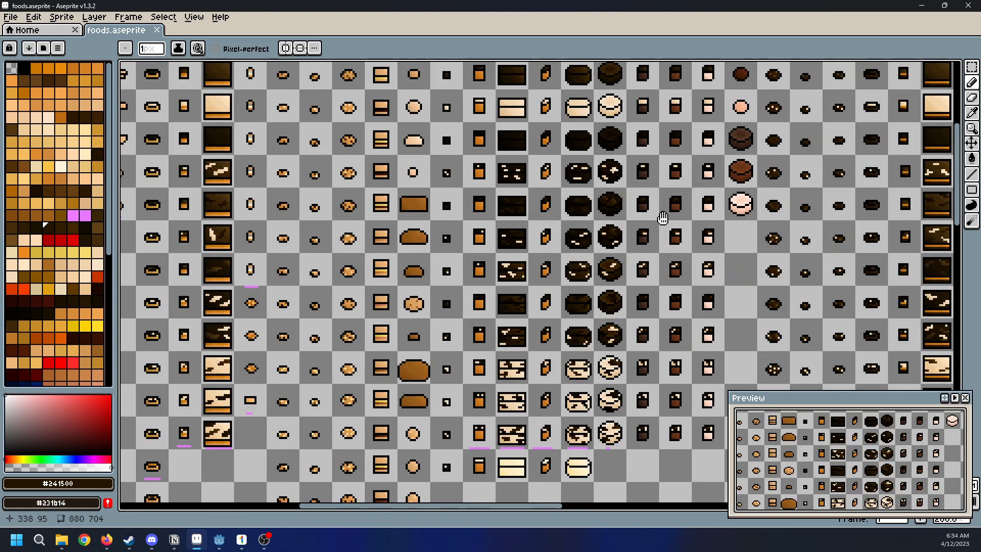
{"action": "middle_click_drag", "start_coordinate": [663, 218], "coordinate": [662, 221]}
{"action": "scroll", "coordinate": [620, 121], "scroll_direction": "down", "scroll_amount": 1}
{"action": "middle_click_drag", "start_coordinate": [620, 121], "coordinate": [655, 150]}
{"action": "scroll", "coordinate": [593, 177], "scroll_direction": "up", "scroll_amount": 1}
{"action": "scroll", "coordinate": [594, 177], "scroll_direction": "up", "scroll_amount": 1}
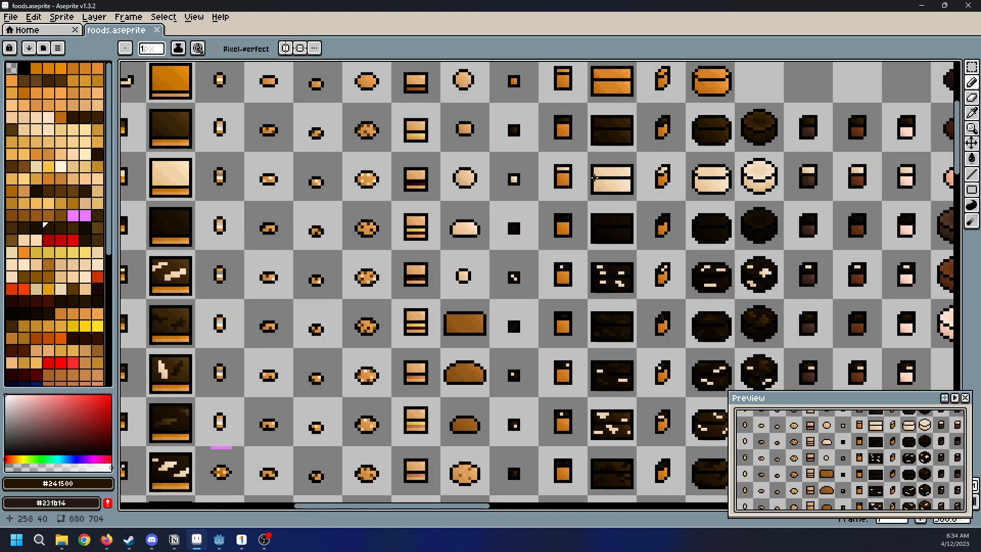
{"action": "middle_click_drag", "start_coordinate": [594, 178], "coordinate": [671, 262]}
{"action": "middle_click_drag", "start_coordinate": [695, 321], "coordinate": [696, 293]}
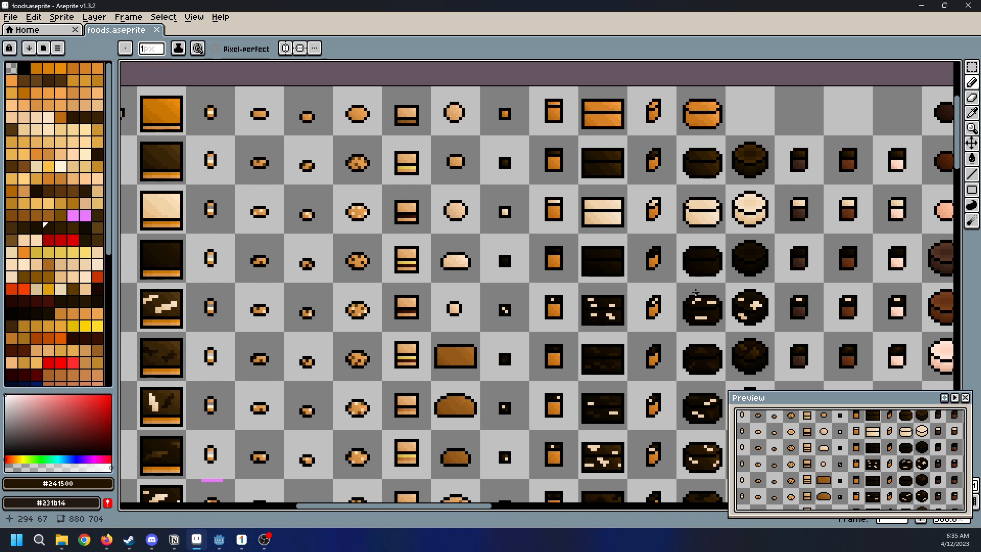
Examine the cake slices and the plain brown and pink round cakes next to the dark cookie columns
{"action": "scroll", "coordinate": [695, 293], "scroll_direction": "down", "scroll_amount": 4}
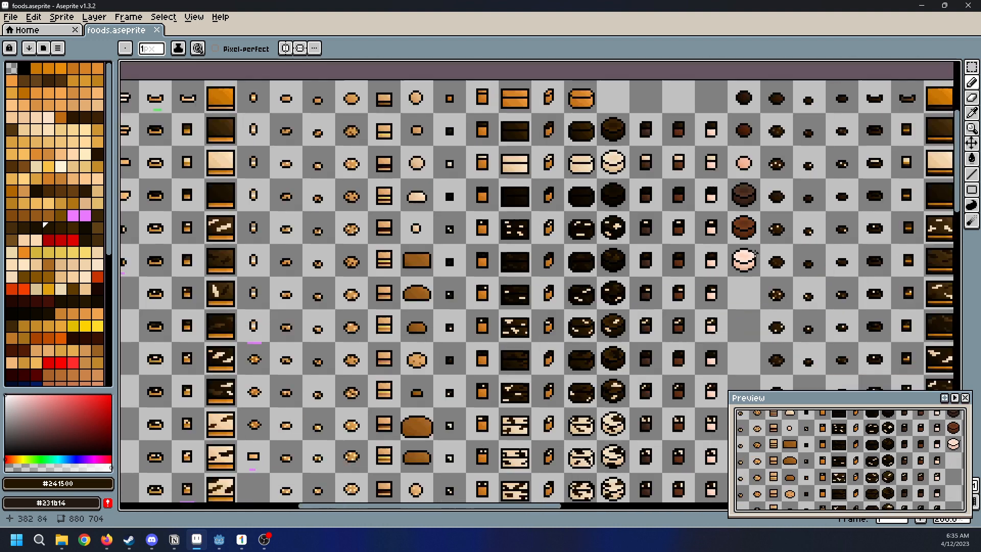
{"action": "scroll", "coordinate": [749, 307], "scroll_direction": "up", "scroll_amount": 1}
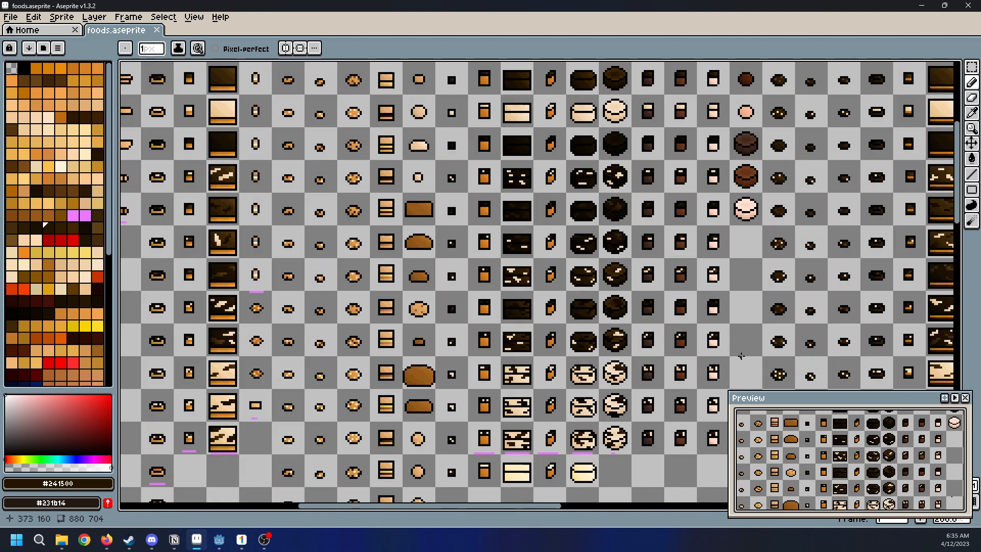
{"action": "middle_click_drag", "start_coordinate": [787, 308], "coordinate": [711, 333]}
{"action": "middle_click_drag", "start_coordinate": [762, 258], "coordinate": [736, 293]}
{"action": "middle_click_drag", "start_coordinate": [711, 259], "coordinate": [717, 311]}
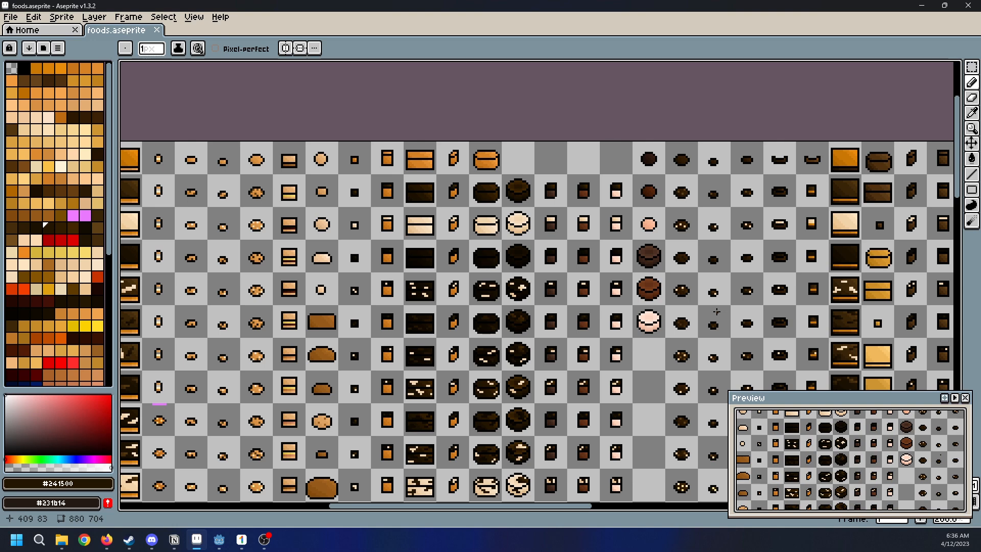
{"action": "scroll", "coordinate": [591, 361], "scroll_direction": "down", "scroll_amount": 2}
{"action": "scroll", "coordinate": [663, 339], "scroll_direction": "up", "scroll_amount": 2}
Examine the last variants of the light-dough rolls, cookies and layered sandwiches beside the drizzled cakes
{"action": "middle_click_drag", "start_coordinate": [673, 331], "coordinate": [730, 277]}
{"action": "middle_click_drag", "start_coordinate": [587, 357], "coordinate": [666, 286]}
{"action": "middle_click_drag", "start_coordinate": [724, 368], "coordinate": [704, 298]}
{"action": "scroll", "coordinate": [700, 301], "scroll_direction": "down", "scroll_amount": 1}
{"action": "scroll", "coordinate": [729, 335], "scroll_direction": "up", "scroll_amount": 1}
{"action": "middle_click_drag", "start_coordinate": [467, 284], "coordinate": [552, 294]}
{"action": "scroll", "coordinate": [552, 294], "scroll_direction": "up", "scroll_amount": 1}
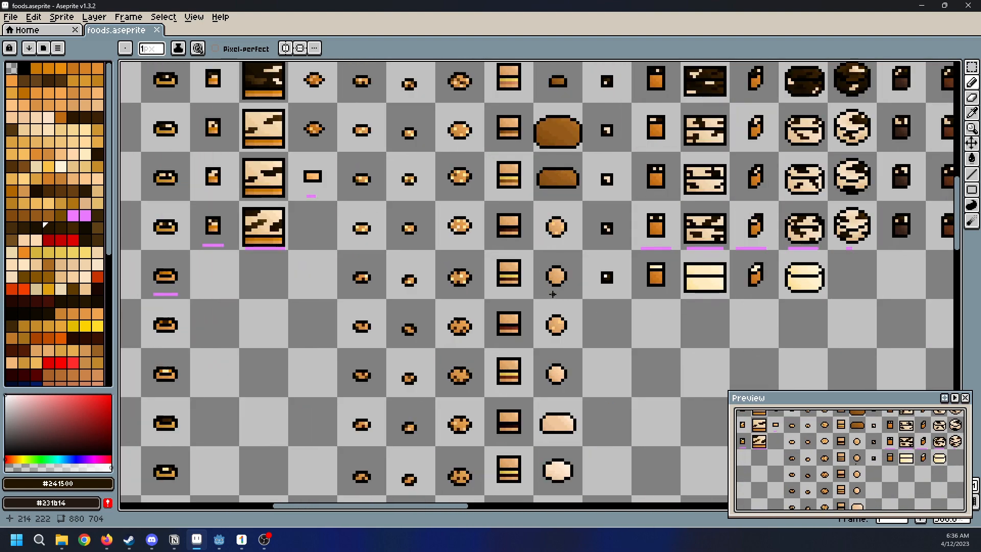
Examine the last drizzled cake variants and plain cream cakes, and the columns beside them up to the sheet's first row
{"action": "scroll", "coordinate": [564, 282], "scroll_direction": "up", "scroll_amount": 2}
{"action": "middle_click_drag", "start_coordinate": [644, 356], "coordinate": [685, 291]}
{"action": "scroll", "coordinate": [714, 225], "scroll_direction": "down", "scroll_amount": 1}
{"action": "middle_click_drag", "start_coordinate": [714, 226], "coordinate": [558, 387]}
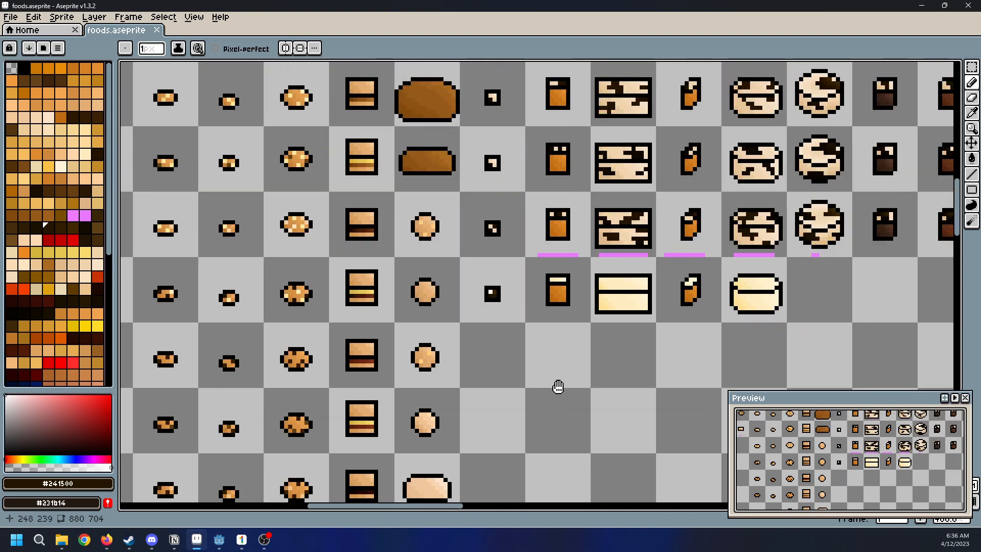
{"action": "middle_click_drag", "start_coordinate": [658, 261], "coordinate": [654, 307]}
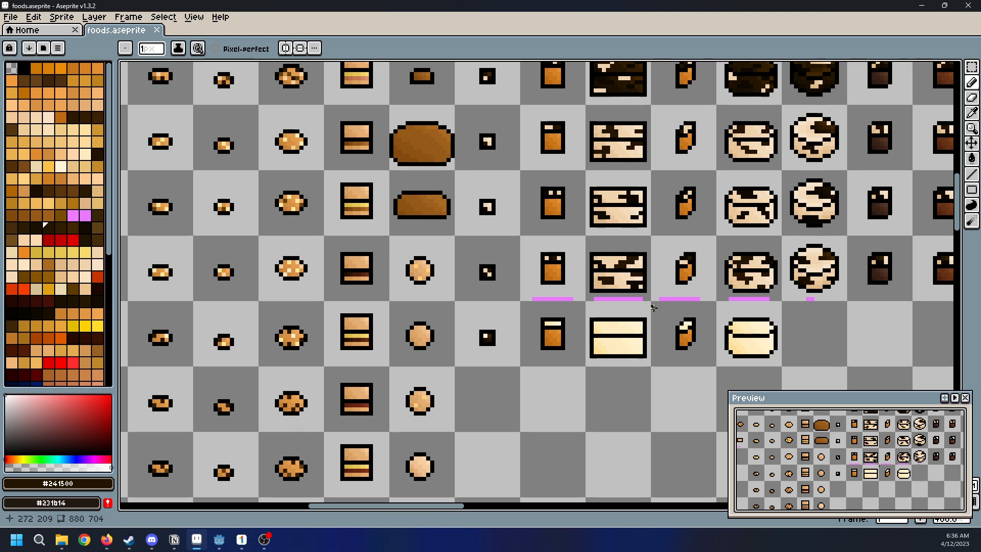
{"action": "middle_click_drag", "start_coordinate": [772, 275], "coordinate": [555, 321]}
{"action": "scroll", "coordinate": [556, 322], "scroll_direction": "down", "scroll_amount": 2}
{"action": "middle_click_drag", "start_coordinate": [708, 251], "coordinate": [650, 387]}
{"action": "mouse_move", "coordinate": [604, 287]}
{"action": "middle_mouse_down"}
{"action": "mouse_move", "coordinate": [603, 399]}
{"action": "mouse_move", "coordinate": [609, 350]}
{"action": "middle_mouse_up"}
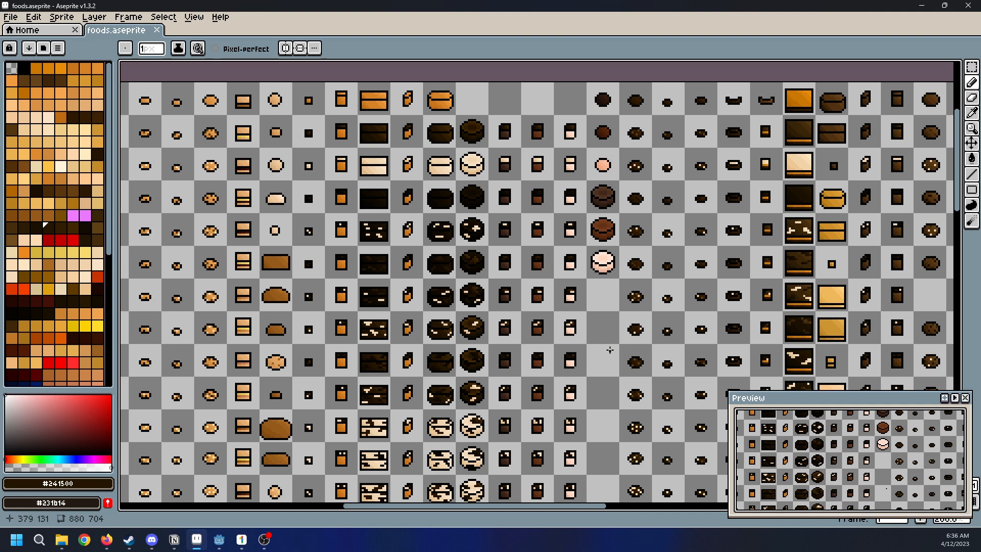
Examine the dark frosted cakes, their slices and the round brown and pink cakes from the first row down to the marked row
{"action": "middle_click_drag", "start_coordinate": [680, 350], "coordinate": [609, 328]}
{"action": "middle_click_drag", "start_coordinate": [578, 410], "coordinate": [587, 383]}
{"action": "middle_click_drag", "start_coordinate": [540, 188], "coordinate": [607, 378]}
{"action": "middle_click_drag", "start_coordinate": [598, 445], "coordinate": [560, 351]}
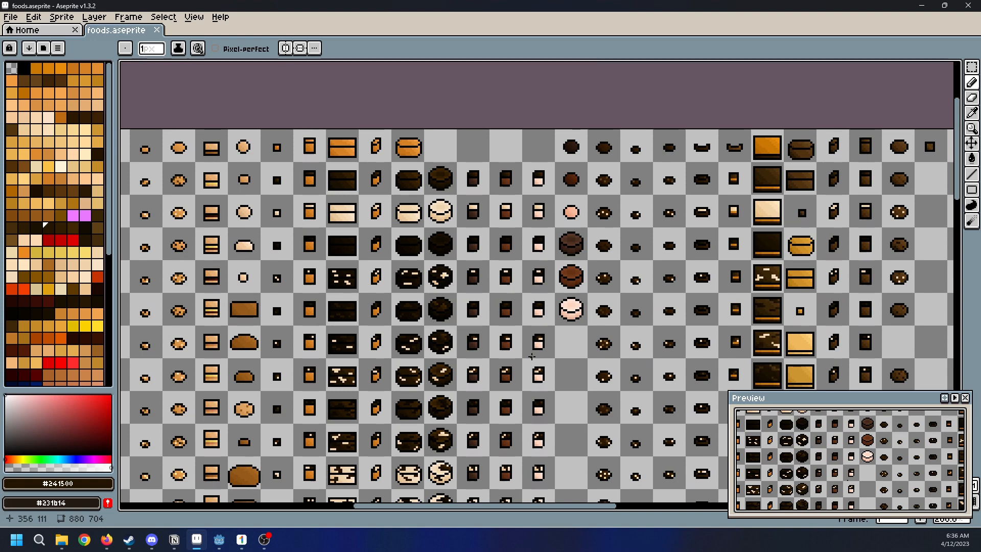
{"action": "scroll", "coordinate": [523, 352], "scroll_direction": "down", "scroll_amount": 1}
{"action": "middle_click_drag", "start_coordinate": [523, 352], "coordinate": [564, 314]}
{"action": "scroll", "coordinate": [554, 447], "scroll_direction": "up", "scroll_amount": 1}
{"action": "middle_click_drag", "start_coordinate": [553, 447], "coordinate": [542, 456]}
{"action": "middle_click_drag", "start_coordinate": [478, 263], "coordinate": [486, 279]}
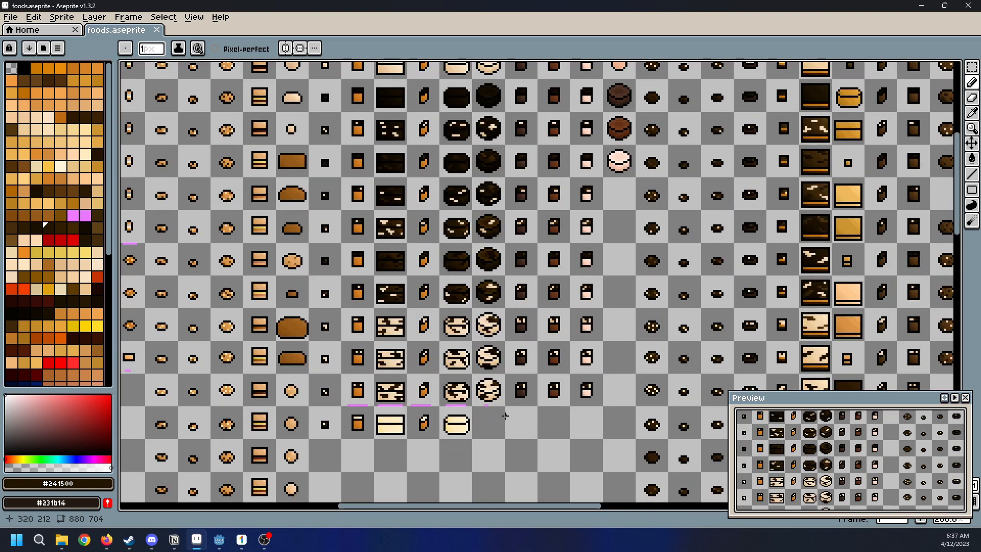
Sample the pink marker color #ea79ff and draw short marker lines under the last variants of the three round-cake slices
{"action": "scroll", "coordinate": [507, 415], "scroll_direction": "up", "scroll_amount": 3}
{"action": "middle_click_drag", "start_coordinate": [580, 389], "coordinate": [564, 301]}
{"action": "scroll", "coordinate": [438, 289], "scroll_direction": "up", "scroll_amount": 4}
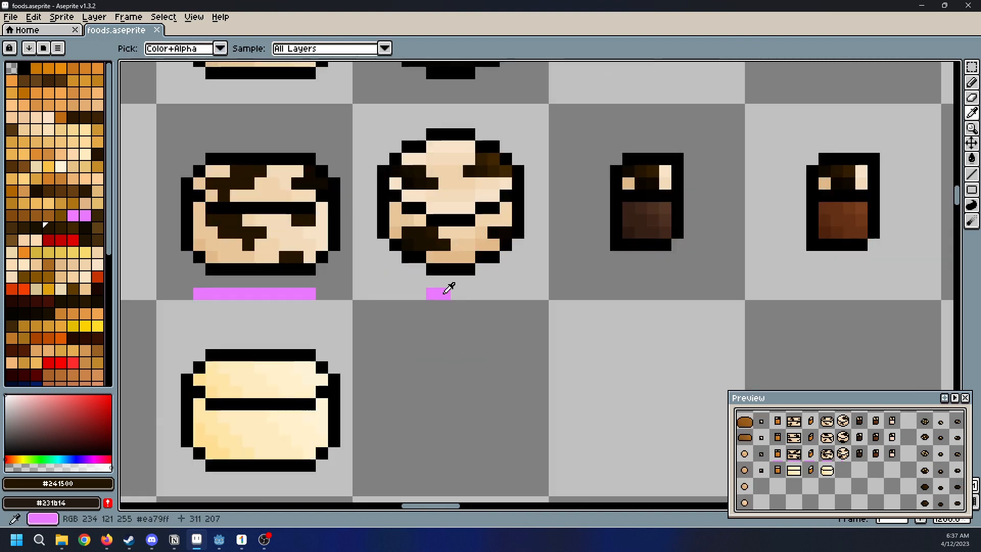
{"action": "left_click", "coordinate": [438, 293], "text": "alt"}
{"action": "key", "text": "l"}
{"action": "left_click_drag", "start_coordinate": [640, 295], "coordinate": [653, 294]}
{"action": "mouse_move", "coordinate": [800, 298]}
{"action": "middle_mouse_down"}
{"action": "mouse_move", "coordinate": [717, 300]}
{"action": "mouse_move", "coordinate": [654, 321]}
{"action": "middle_mouse_up"}
{"action": "left_click_drag", "start_coordinate": [679, 317], "coordinate": [690, 317]}
{"action": "middle_click_drag", "start_coordinate": [838, 309], "coordinate": [759, 322]}
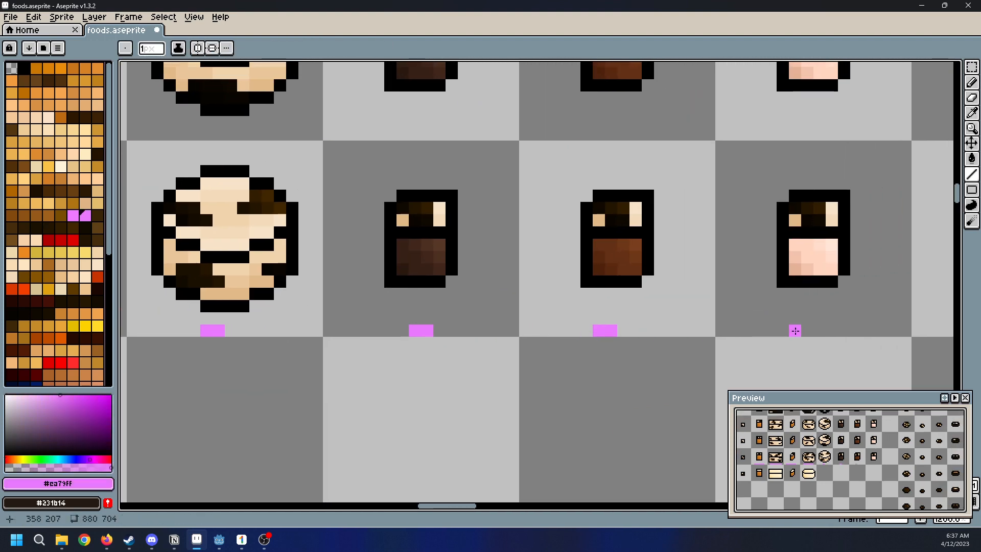
{"action": "left_click_drag", "start_coordinate": [806, 329], "coordinate": [818, 329]}
Examine the dark cookie columns and the golden pastry columns beyond them along the sheet's upper rows
{"action": "scroll", "coordinate": [818, 329], "scroll_direction": "down", "scroll_amount": 6}
{"action": "middle_click_drag", "start_coordinate": [878, 256], "coordinate": [653, 392]}
{"action": "middle_click_drag", "start_coordinate": [650, 199], "coordinate": [633, 358]}
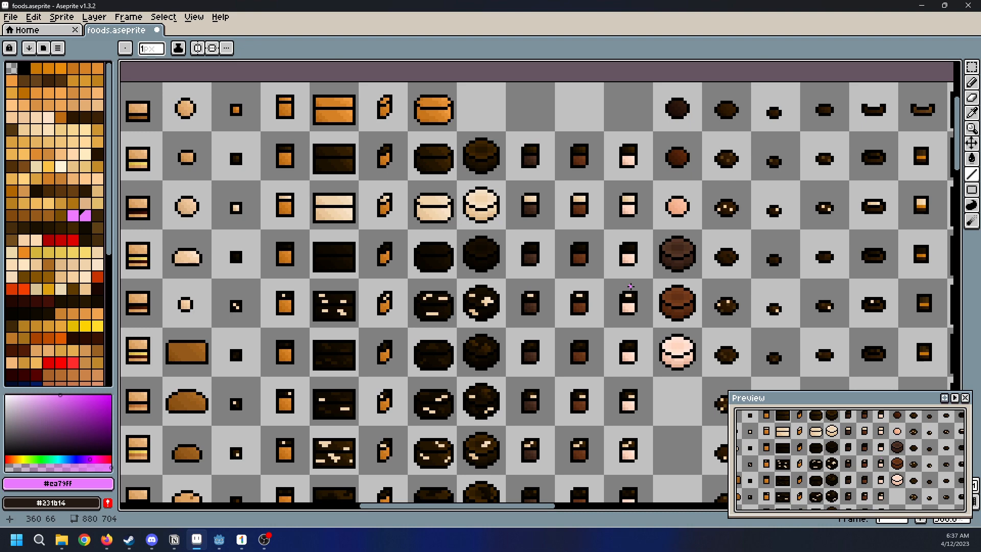
{"action": "middle_click_drag", "start_coordinate": [695, 279], "coordinate": [405, 195]}
{"action": "scroll", "coordinate": [641, 282], "scroll_direction": "down", "scroll_amount": 1}
{"action": "middle_click_drag", "start_coordinate": [628, 344], "coordinate": [692, 369]}
{"action": "mouse_move", "coordinate": [658, 258]}
{"action": "middle_mouse_down"}
{"action": "mouse_move", "coordinate": [822, 327]}
{"action": "mouse_move", "coordinate": [643, 272]}
{"action": "middle_mouse_up"}
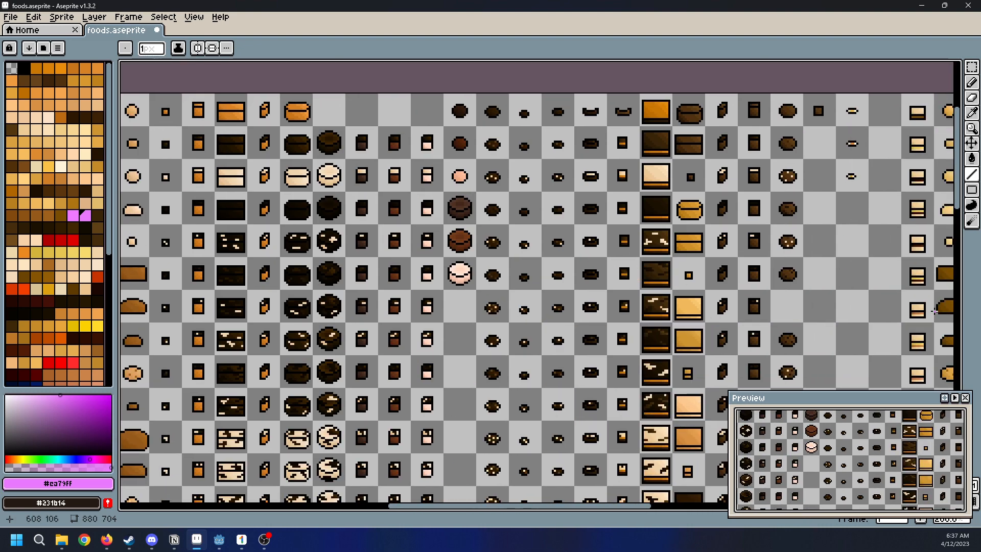
{"action": "middle_click_drag", "start_coordinate": [816, 311], "coordinate": [650, 342]}
{"action": "middle_click_drag", "start_coordinate": [894, 320], "coordinate": [750, 246]}
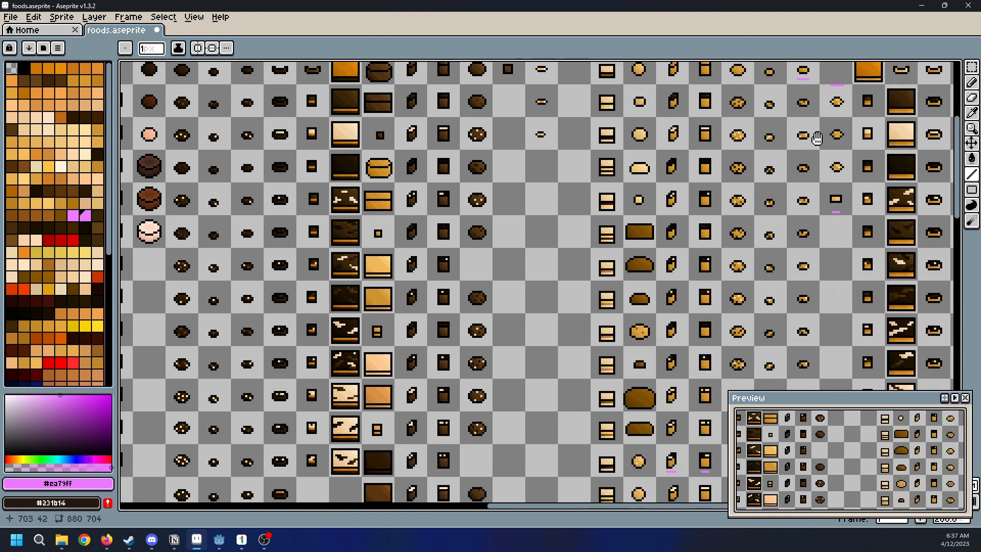
{"action": "middle_click_drag", "start_coordinate": [833, 146], "coordinate": [761, 190]}
{"action": "scroll", "coordinate": [761, 190], "scroll_direction": "up", "scroll_amount": 2}
{"action": "middle_click_drag", "start_coordinate": [875, 187], "coordinate": [807, 236]}
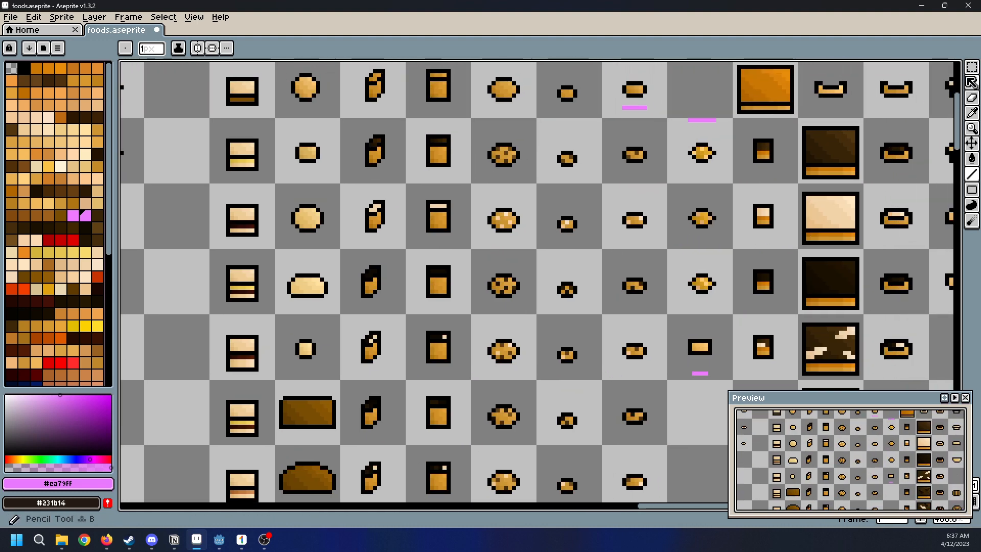
Switch to the Elliptical Marquee tool and examine the golden cookies, rolls and frosted cakes around the pink markers up close
{"action": "left_click", "coordinate": [972, 67]}
{"action": "left_click", "coordinate": [894, 69]}
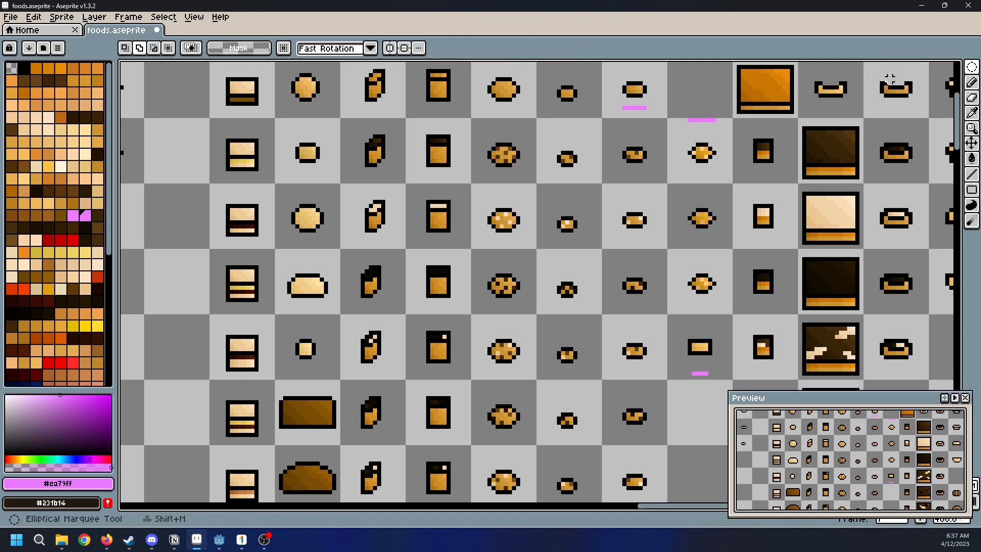
{"action": "scroll", "coordinate": [725, 321], "scroll_direction": "up", "scroll_amount": 3}
{"action": "scroll", "coordinate": [723, 336], "scroll_direction": "down", "scroll_amount": 1}
{"action": "scroll", "coordinate": [723, 336], "scroll_direction": "down", "scroll_amount": 1}
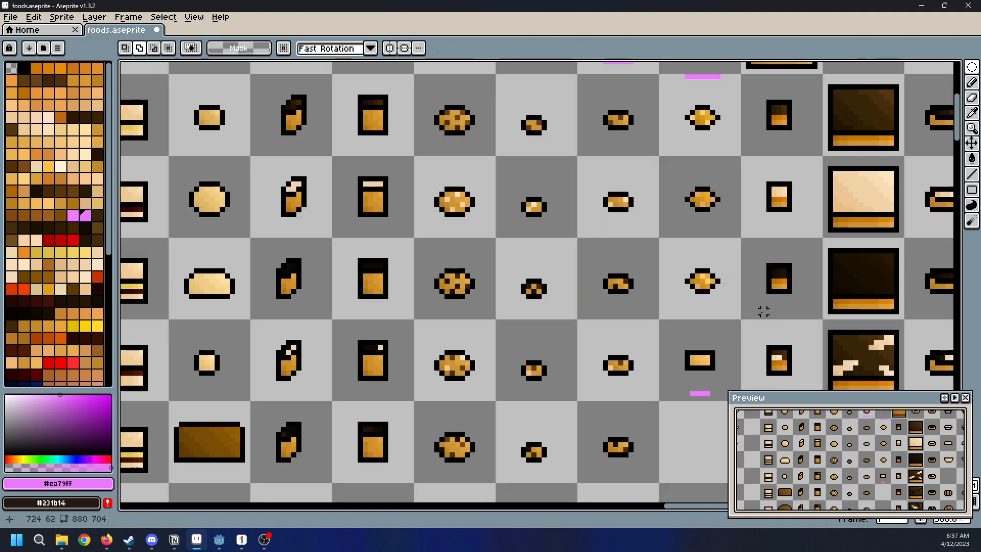
{"action": "scroll", "coordinate": [641, 413], "scroll_direction": "down", "scroll_amount": 2}
{"action": "scroll", "coordinate": [583, 397], "scroll_direction": "up", "scroll_amount": 1}
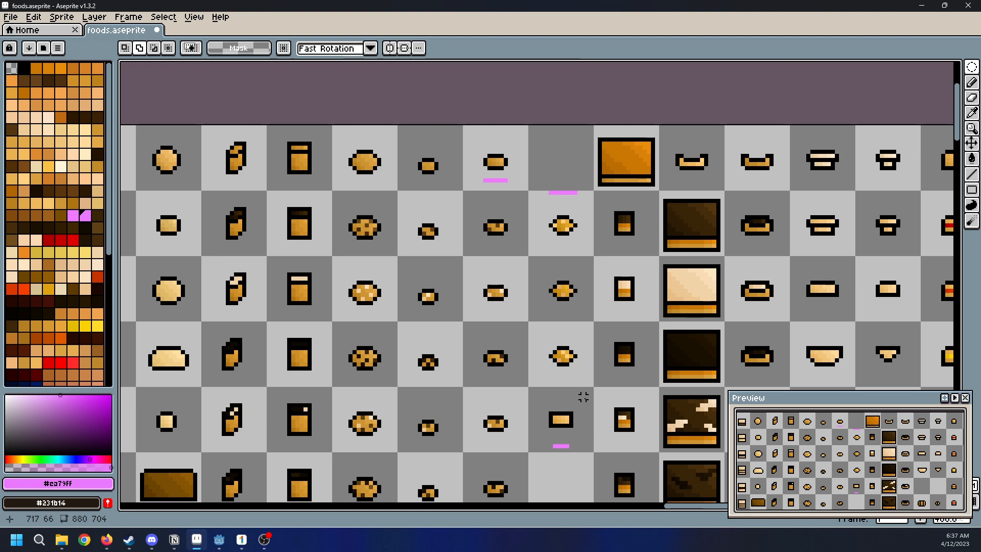
{"action": "scroll", "coordinate": [583, 397], "scroll_direction": "up", "scroll_amount": 1}
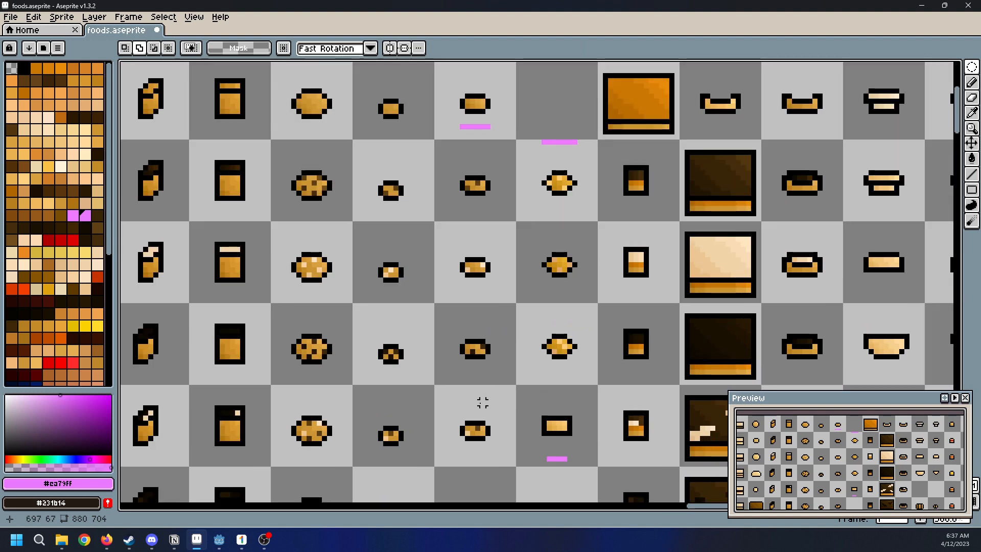
{"action": "middle_click_drag", "start_coordinate": [823, 283], "coordinate": [660, 257]}
{"action": "scroll", "coordinate": [660, 257], "scroll_direction": "down", "scroll_amount": 1}
{"action": "middle_click_drag", "start_coordinate": [496, 349], "coordinate": [688, 320]}
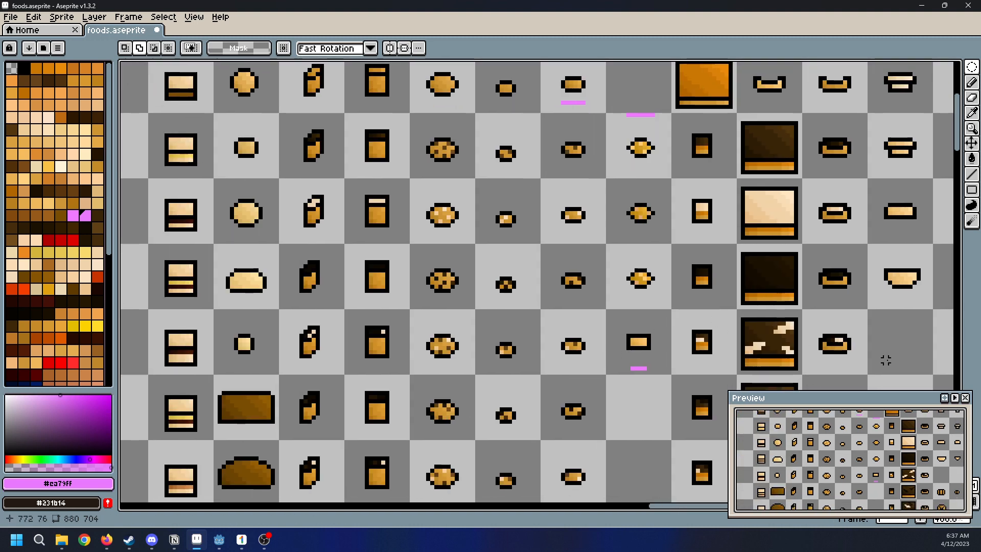
{"action": "scroll", "coordinate": [885, 360], "scroll_direction": "down", "scroll_amount": 1}
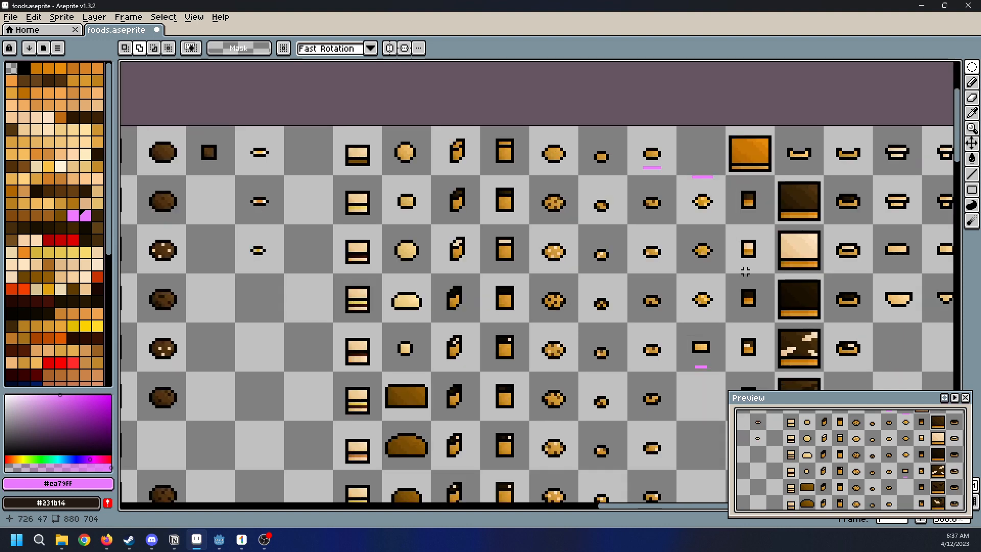
Examine the sprites at the sheet's far edge, including the croissant and striped pastries, and go back across the columns
{"action": "middle_click_drag", "start_coordinate": [744, 274], "coordinate": [668, 316]}
{"action": "middle_click_drag", "start_coordinate": [795, 315], "coordinate": [618, 268]}
{"action": "scroll", "coordinate": [647, 276], "scroll_direction": "up", "scroll_amount": 1}
{"action": "scroll", "coordinate": [465, 259], "scroll_direction": "down", "scroll_amount": 1}
{"action": "middle_click_drag", "start_coordinate": [489, 143], "coordinate": [490, 140]}
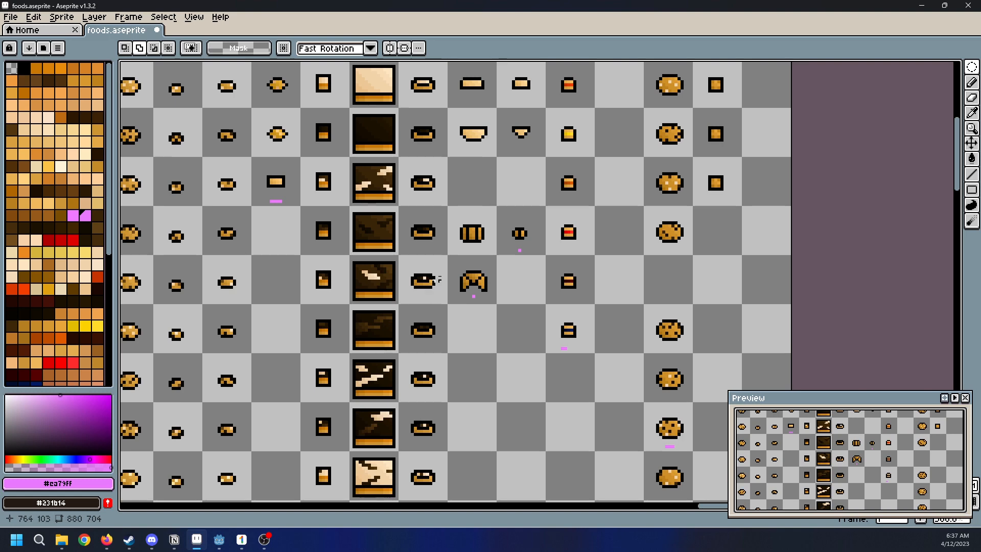
{"action": "middle_click_drag", "start_coordinate": [404, 270], "coordinate": [618, 143]}
{"action": "middle_click_drag", "start_coordinate": [424, 311], "coordinate": [650, 186]}
{"action": "middle_click_drag", "start_coordinate": [470, 285], "coordinate": [653, 232]}
{"action": "middle_click_drag", "start_coordinate": [528, 260], "coordinate": [729, 245]}
{"action": "middle_click_drag", "start_coordinate": [385, 309], "coordinate": [650, 263]}
Examine the way back to the sheet's first column and the first rows of cookies, small pastries and buns
{"action": "scroll", "coordinate": [370, 313], "scroll_direction": "down", "scroll_amount": 2}
{"action": "middle_click_drag", "start_coordinate": [333, 294], "coordinate": [622, 406]}
{"action": "scroll", "coordinate": [479, 341], "scroll_direction": "up", "scroll_amount": 1}
{"action": "scroll", "coordinate": [484, 344], "scroll_direction": "down", "scroll_amount": 1}
{"action": "scroll", "coordinate": [485, 345], "scroll_direction": "up", "scroll_amount": 1}
{"action": "middle_click_drag", "start_coordinate": [320, 275], "coordinate": [637, 258]}
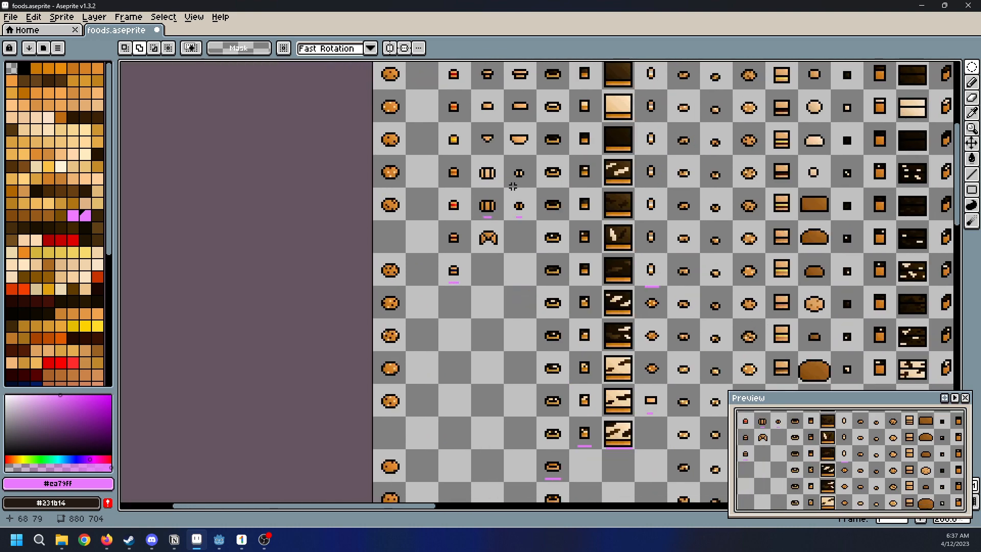
{"action": "middle_click_drag", "start_coordinate": [512, 186], "coordinate": [600, 360]}
{"action": "scroll", "coordinate": [649, 357], "scroll_direction": "up", "scroll_amount": 1}
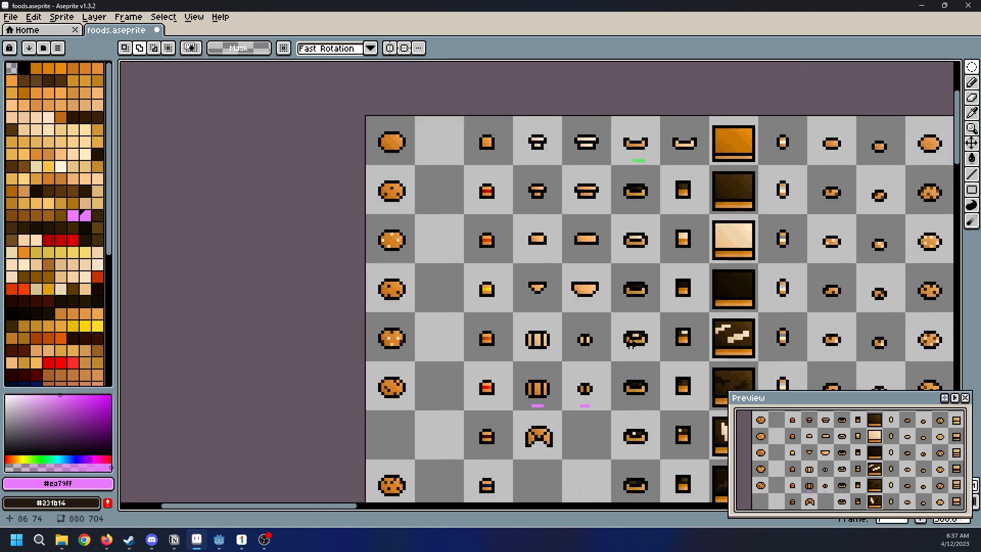
Compare the first columns' cookies, hat-shaped pastries, bowls and filled buns with the frosted rectangular cakes up close
{"action": "middle_click_drag", "start_coordinate": [758, 356], "coordinate": [571, 300]}
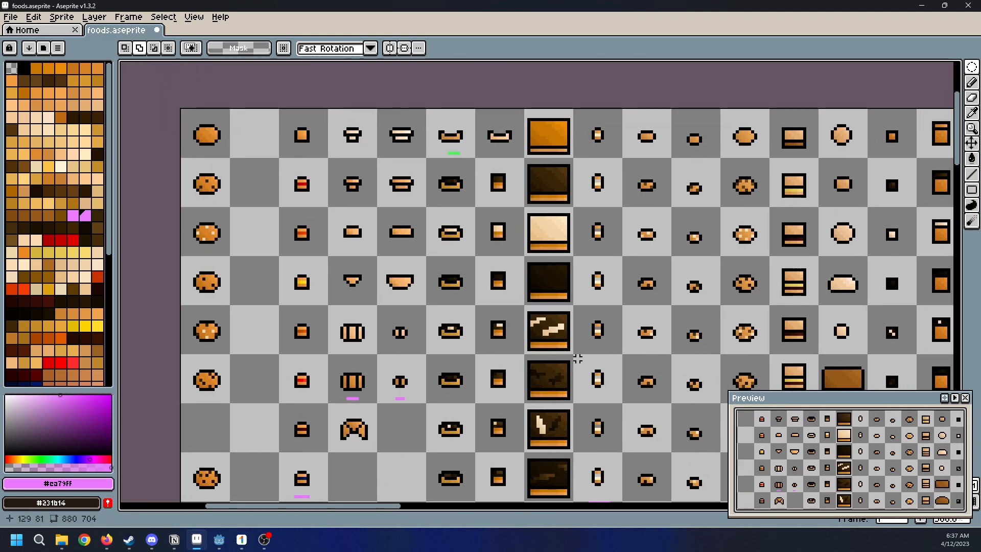
{"action": "middle_click_drag", "start_coordinate": [507, 302], "coordinate": [547, 274]}
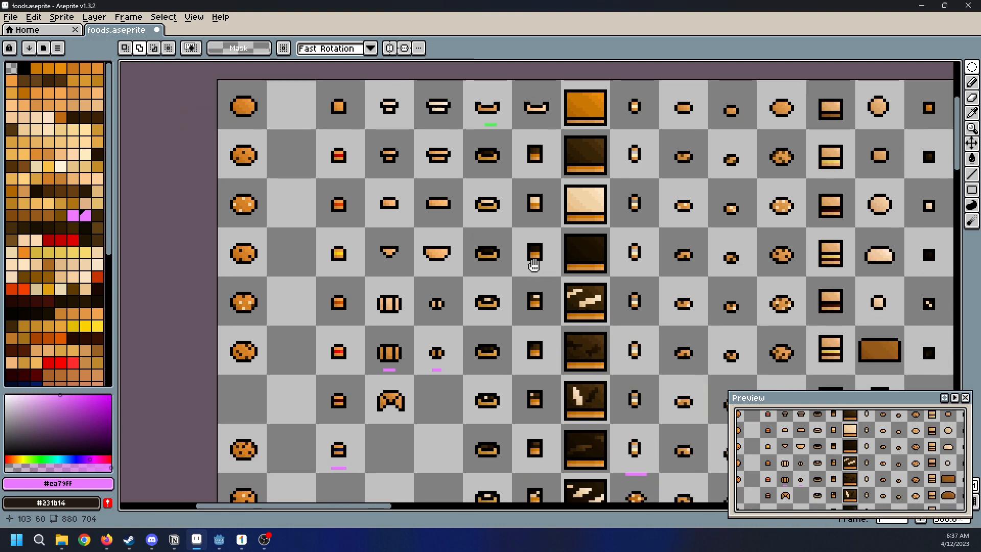
{"action": "middle_click_drag", "start_coordinate": [535, 265], "coordinate": [671, 270]}
{"action": "scroll", "coordinate": [560, 219], "scroll_direction": "up", "scroll_amount": 1}
{"action": "middle_click_drag", "start_coordinate": [560, 219], "coordinate": [499, 261]}
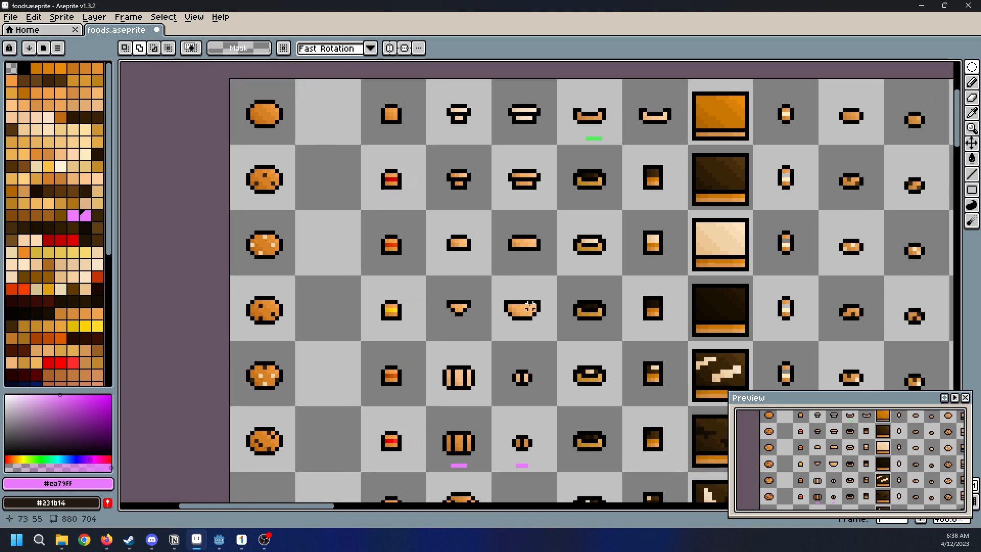
{"action": "scroll", "coordinate": [509, 292], "scroll_direction": "down", "scroll_amount": 2}
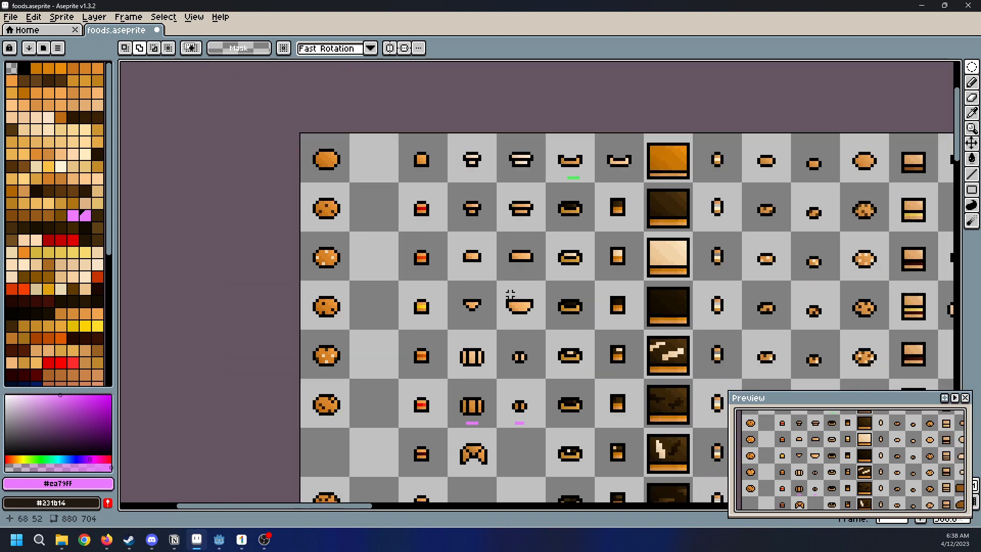
{"action": "scroll", "coordinate": [508, 291], "scroll_direction": "up", "scroll_amount": 1}
{"action": "scroll", "coordinate": [876, 297], "scroll_direction": "up", "scroll_amount": 1}
{"action": "middle_click_drag", "start_coordinate": [876, 296], "coordinate": [811, 251]}
{"action": "middle_click_drag", "start_coordinate": [616, 268], "coordinate": [812, 297]}
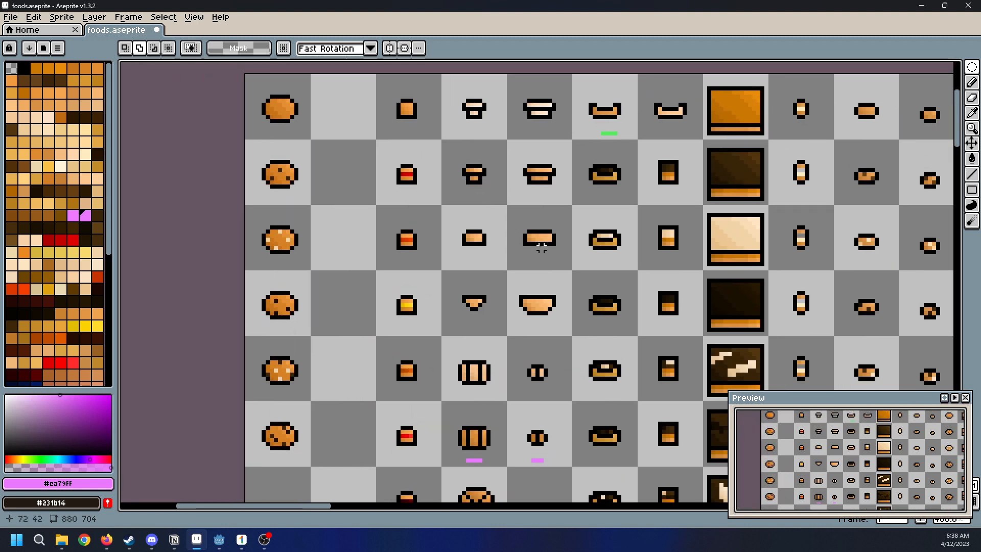
Save the foods.aseprite sprite sheet
{"action": "scroll", "coordinate": [558, 252], "scroll_direction": "down", "scroll_amount": 2}
{"action": "middle_click_drag", "start_coordinate": [687, 271], "coordinate": [674, 241]}
{"action": "key", "text": "ctrl+s"}
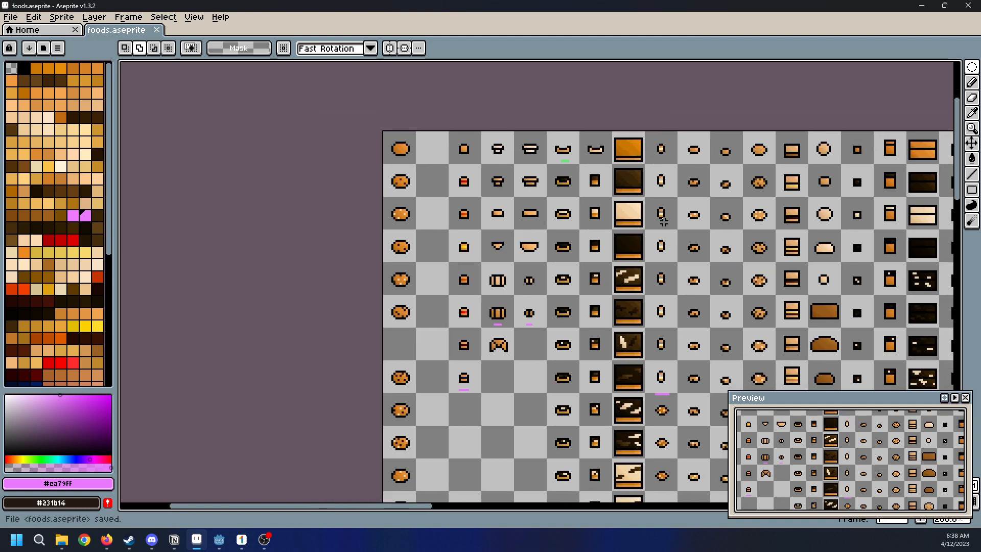
Examine the hat-shaped pastries and filled buns up close, and the neighbouring columns toward the frosted cakes
{"action": "scroll", "coordinate": [533, 260], "scroll_direction": "up", "scroll_amount": 3}
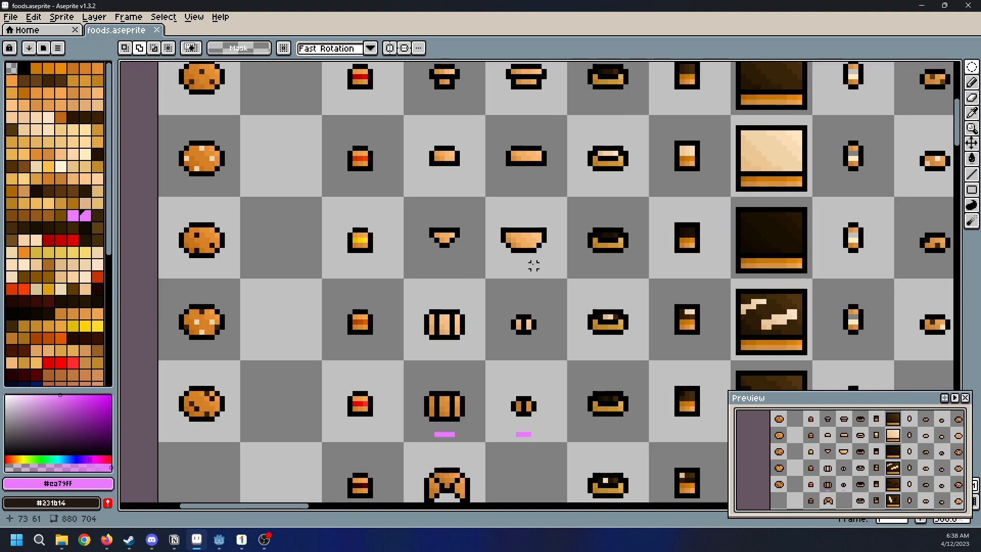
{"action": "middle_click_drag", "start_coordinate": [650, 225], "coordinate": [569, 332]}
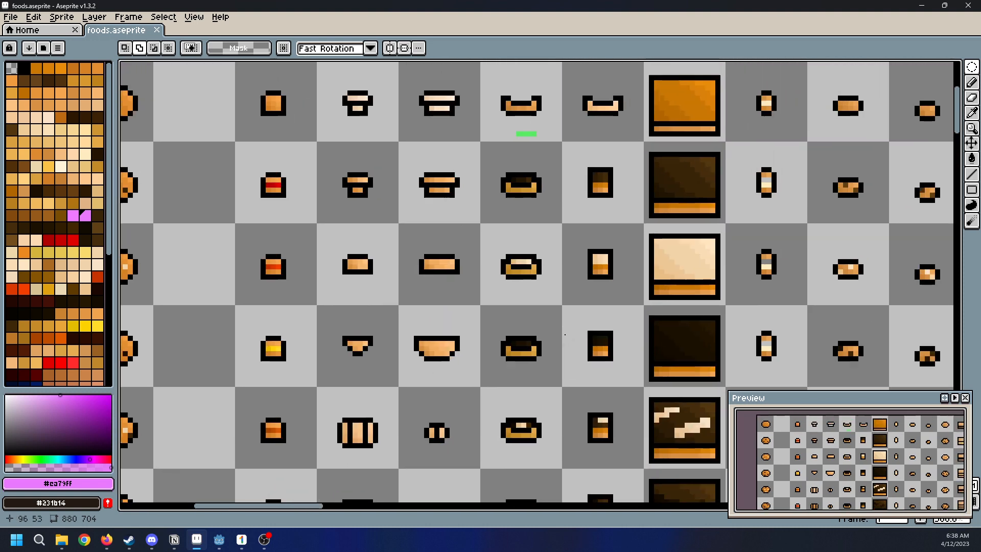
{"action": "scroll", "coordinate": [565, 334], "scroll_direction": "down", "scroll_amount": 2}
{"action": "middle_click_drag", "start_coordinate": [738, 335], "coordinate": [531, 286]}
{"action": "middle_click_drag", "start_coordinate": [775, 290], "coordinate": [639, 166]}
{"action": "middle_click_drag", "start_coordinate": [639, 285], "coordinate": [536, 159]}
{"action": "middle_click_drag", "start_coordinate": [508, 216], "coordinate": [481, 229]}
Examine the middle columns of sandwiches, breads and drizzled cakes, and the whole layout with its marked rows
{"action": "scroll", "coordinate": [480, 229], "scroll_direction": "up", "scroll_amount": 4}
{"action": "scroll", "coordinate": [480, 229], "scroll_direction": "up", "scroll_amount": 1}
{"action": "left_click", "coordinate": [491, 274]}
{"action": "scroll", "coordinate": [490, 274], "scroll_direction": "up", "scroll_amount": 2}
{"action": "scroll", "coordinate": [490, 274], "scroll_direction": "down", "scroll_amount": 2}
{"action": "right_click_drag", "start_coordinate": [323, 144], "coordinate": [666, 426]}
{"action": "scroll", "coordinate": [506, 306], "scroll_direction": "down", "scroll_amount": 2}
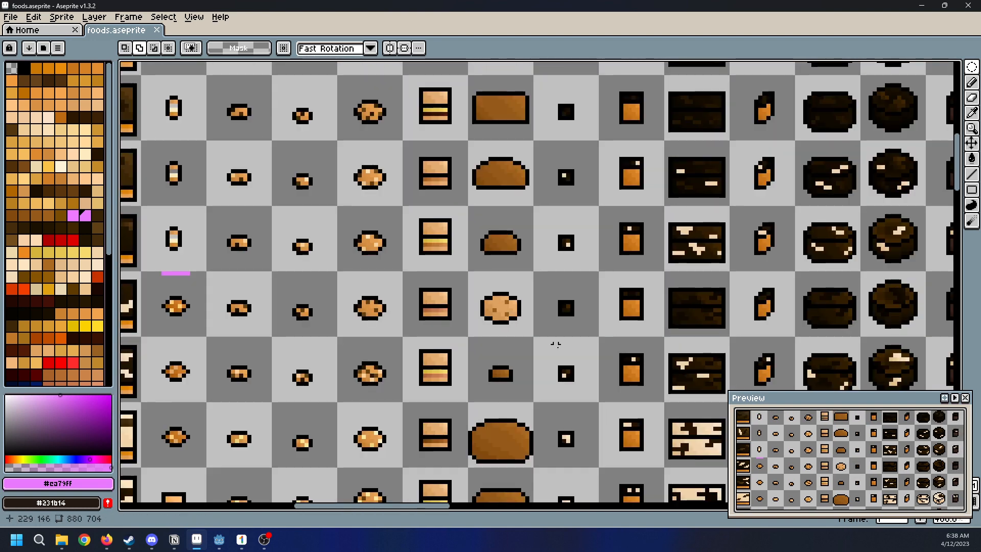
{"action": "scroll", "coordinate": [498, 205], "scroll_direction": "down", "scroll_amount": 2}
{"action": "scroll", "coordinate": [489, 234], "scroll_direction": "up", "scroll_amount": 2}
{"action": "scroll", "coordinate": [617, 370], "scroll_direction": "down", "scroll_amount": 3}
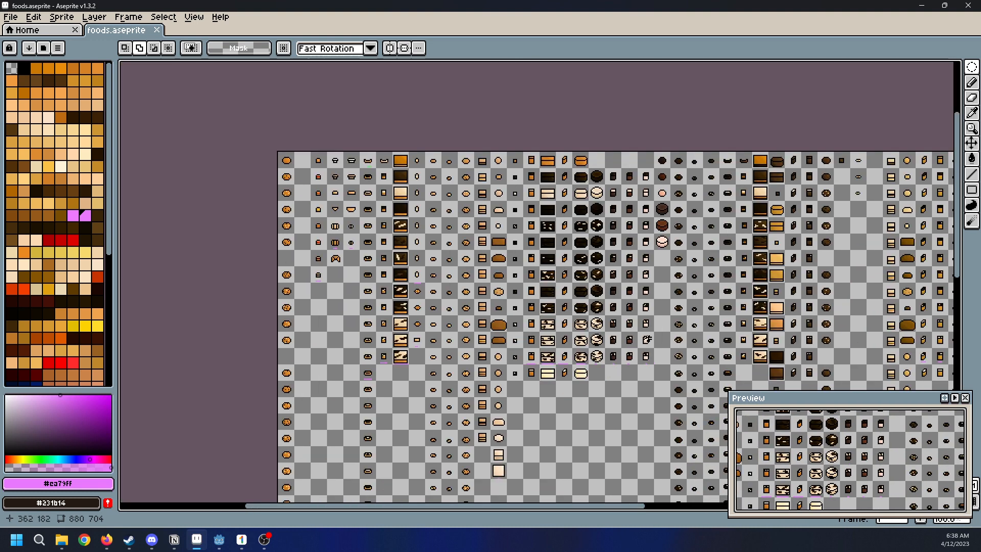
{"action": "scroll", "coordinate": [468, 328], "scroll_direction": "up", "scroll_amount": 2}
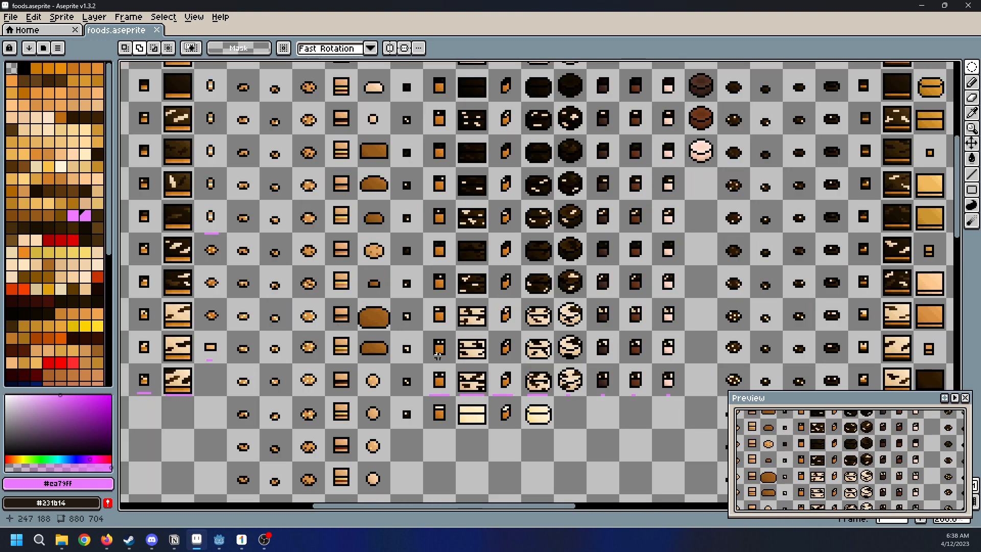